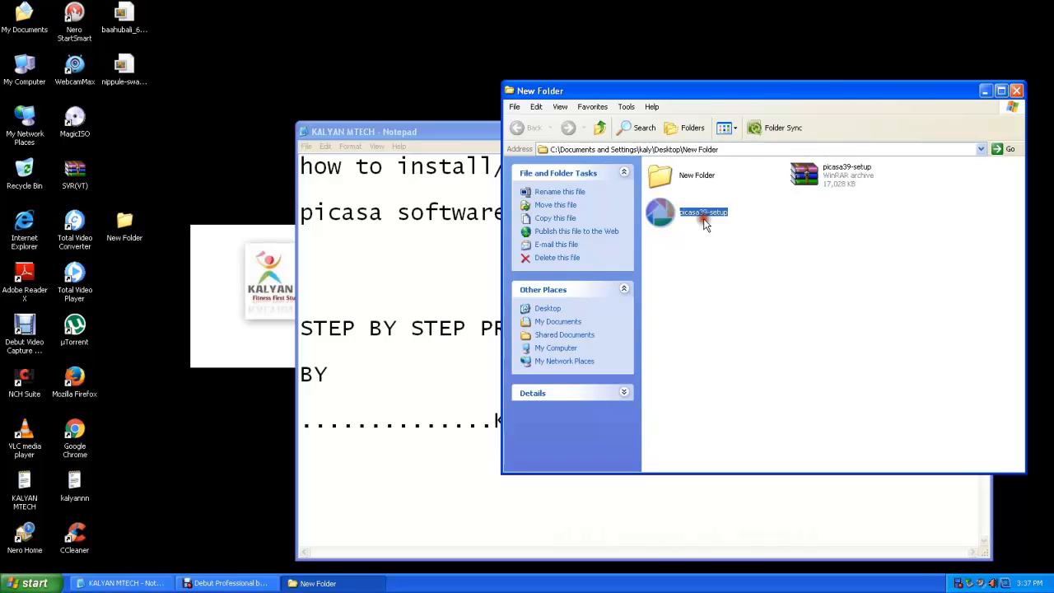
# Step: Bring the Notepad window with the tutorial title to the front and minimize it
pyautogui.click(416, 132)
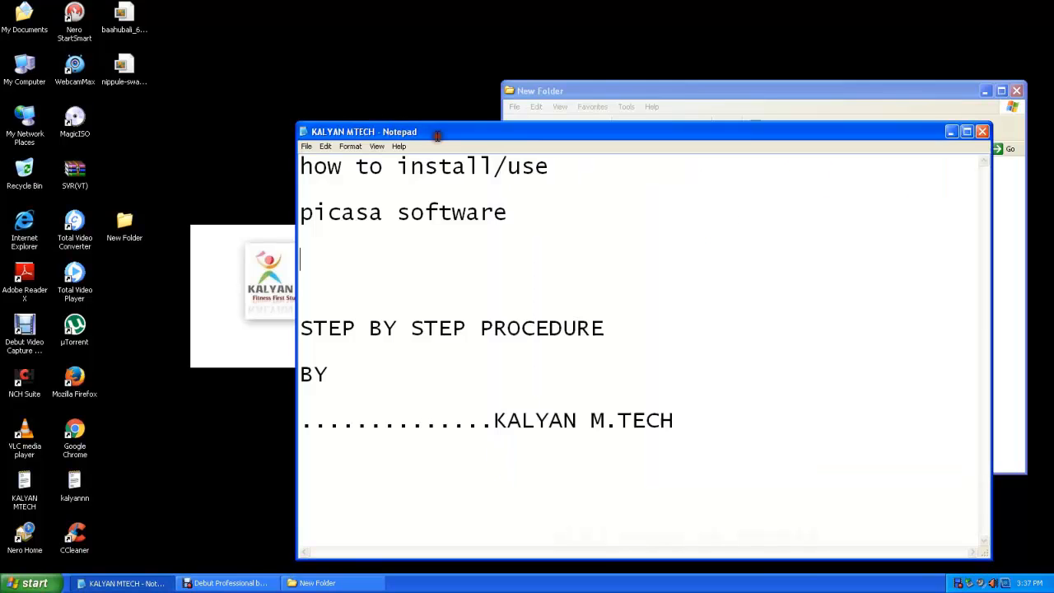
pyautogui.click(951, 144)
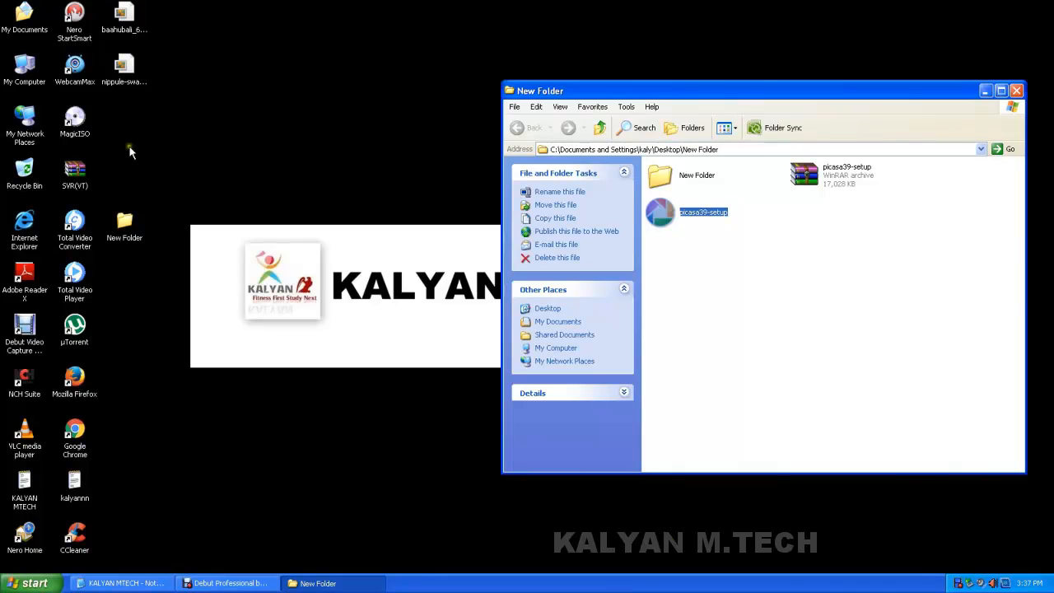
# Step: View which programs are offered for opening the nippule-swasaga-baahubali-telugu image on the desktop
pyautogui.click(124, 67)
pyautogui.rightClick(126, 73)
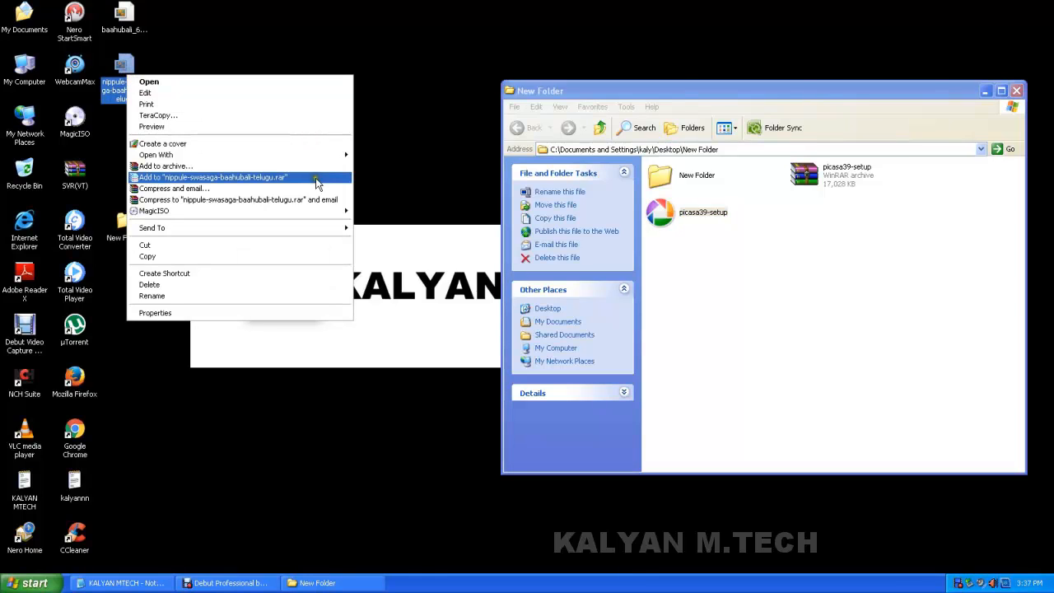
pyautogui.moveTo(317, 155)
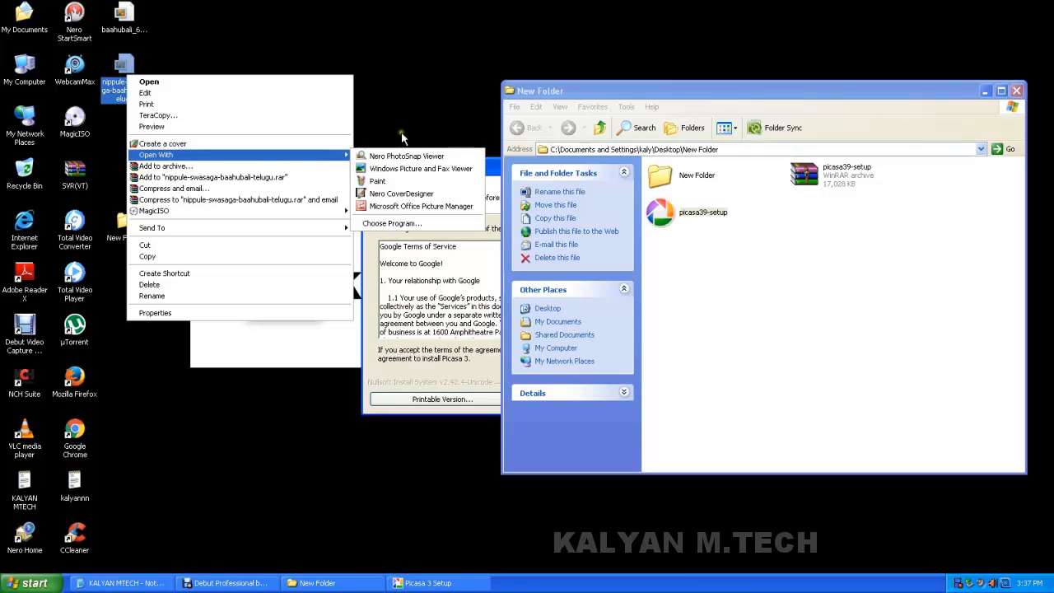
pyautogui.click(422, 119)
# Step: Accept the license agreement in the Picasa 3 Setup window and start the installation
pyautogui.moveTo(436, 173); pyautogui.dragTo(366, 169)
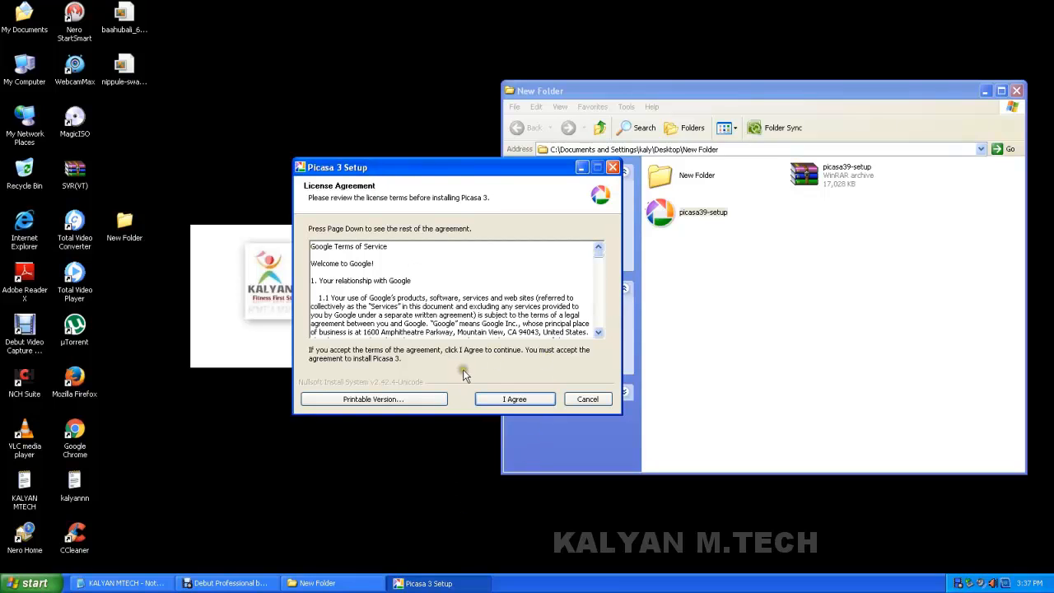
pyautogui.click(513, 399)
pyautogui.click(509, 401)
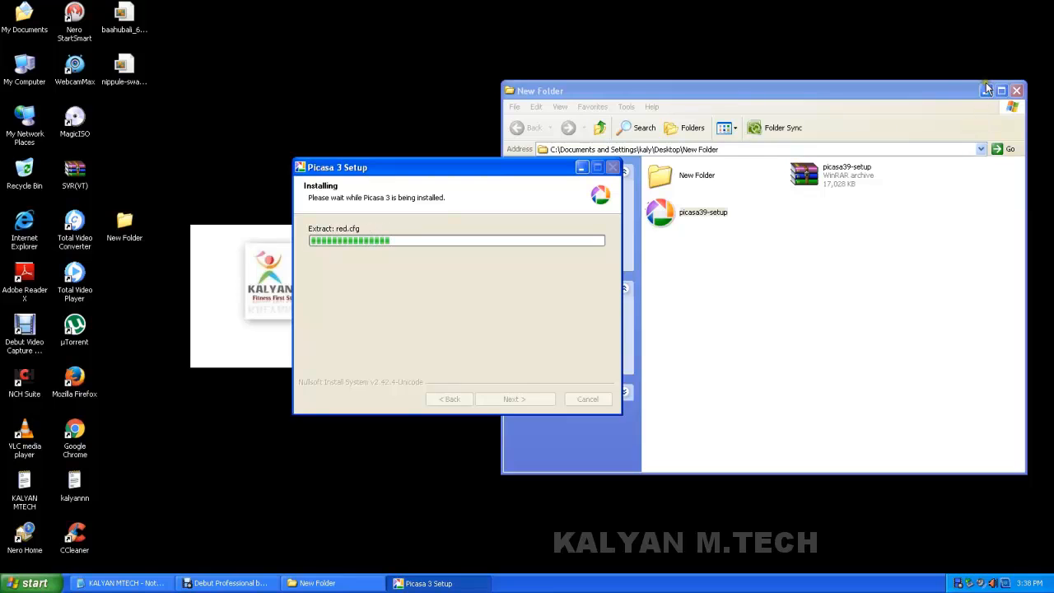
# Step: Minimize the New Folder window and move the Picasa 3 Setup window aside to uncover the desktop
pyautogui.click(985, 91)
pyautogui.rightClick(820, 149)
pyautogui.click(462, 174)
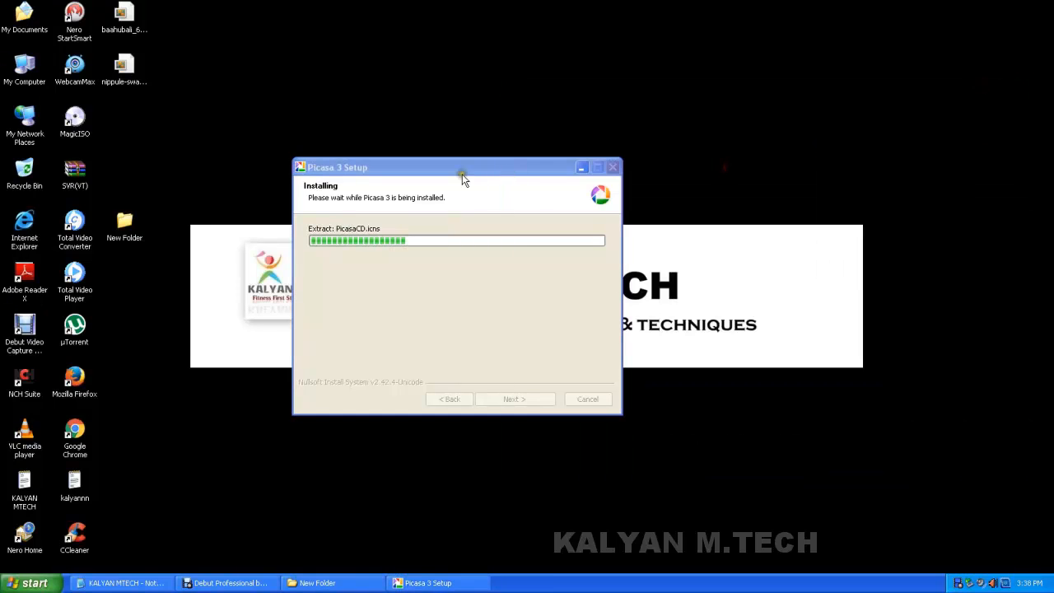
pyautogui.moveTo(462, 170); pyautogui.dragTo(749, 133)
pyautogui.click(349, 119)
pyautogui.rightClick(349, 118)
pyautogui.click(371, 137)
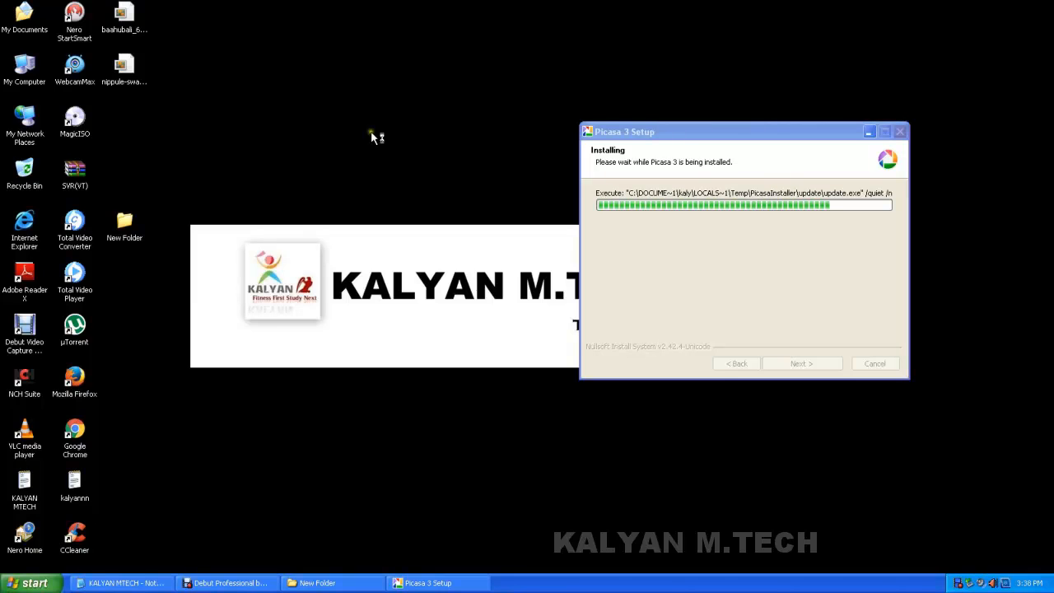
pyautogui.rightClick(336, 73)
pyautogui.click(348, 93)
pyautogui.rightClick(305, 95)
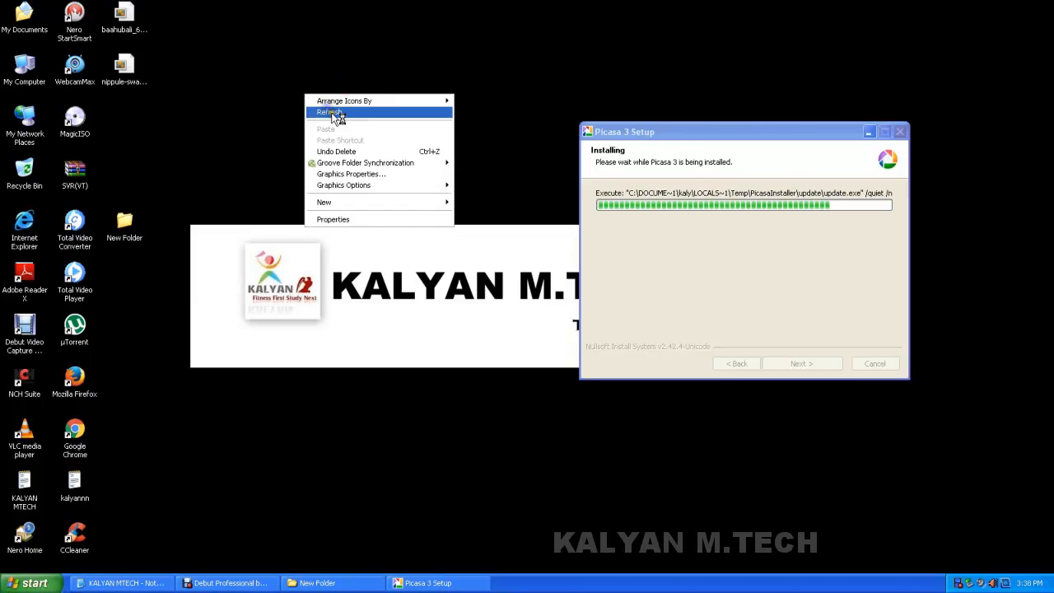
pyautogui.click(329, 113)
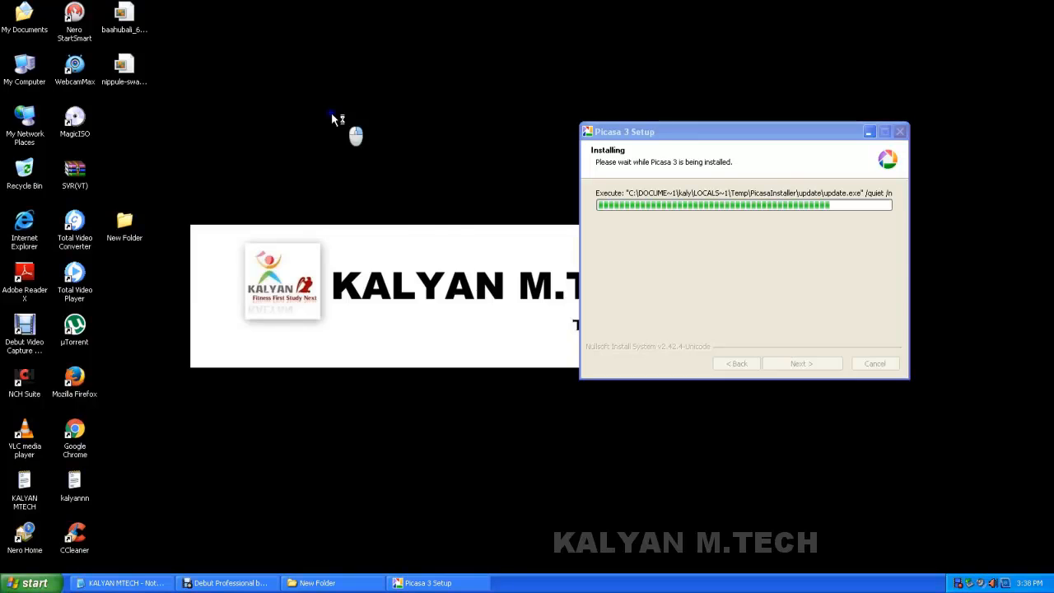
pyautogui.rightClick(332, 115)
pyautogui.click(346, 133)
pyautogui.rightClick(346, 132)
pyautogui.click(358, 145)
pyautogui.rightClick(358, 146)
pyautogui.click(373, 159)
pyautogui.rightClick(366, 182)
pyautogui.click(380, 200)
pyautogui.rightClick(309, 164)
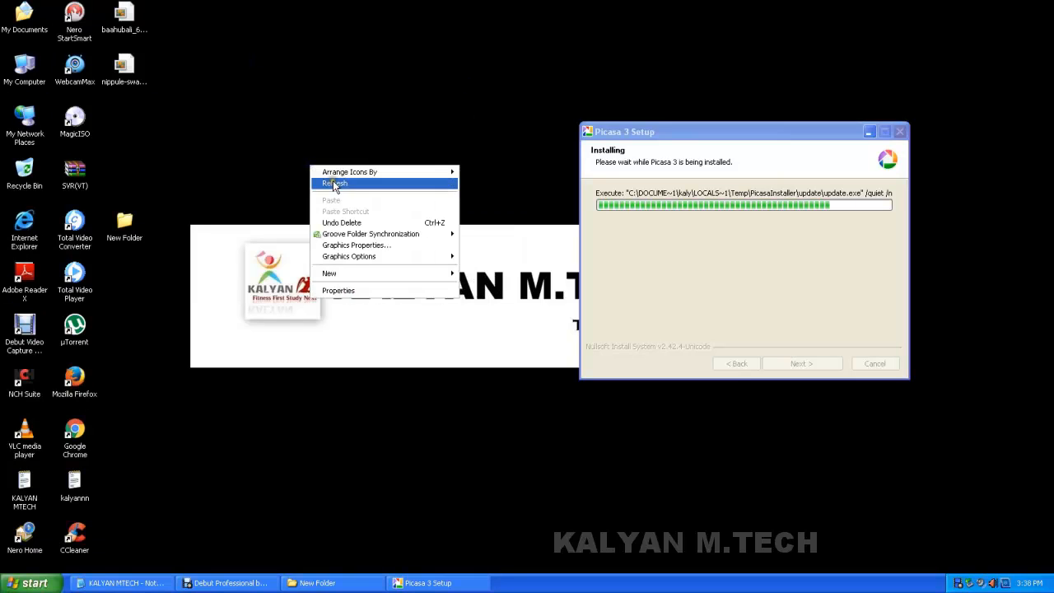
pyautogui.click(331, 181)
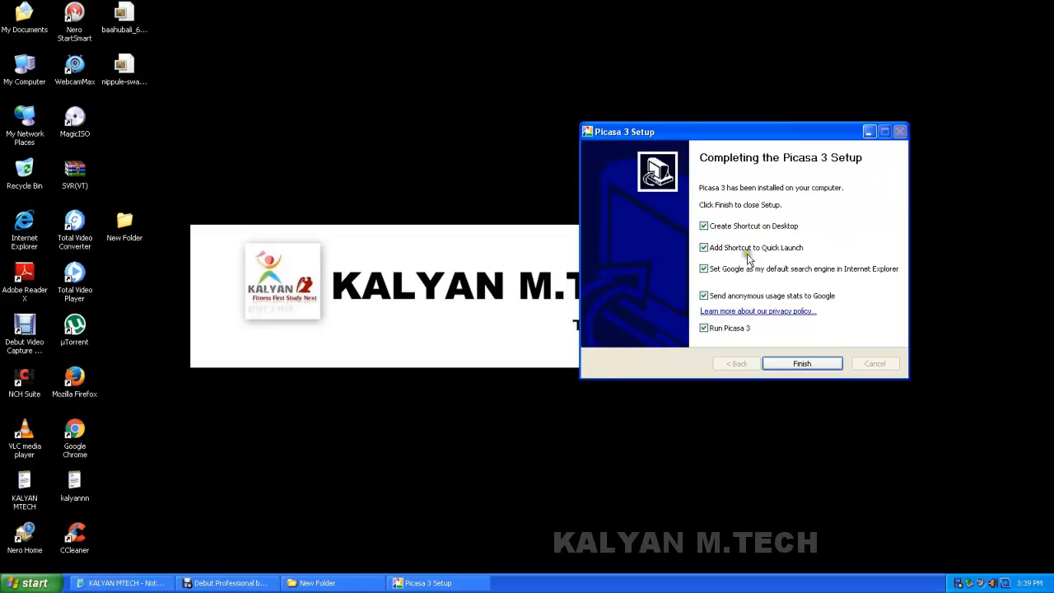
# Step: Turn off setting Google as the default Internet Explorer search engine and finish setup with Picasa 3 set to run
pyautogui.click(704, 270)
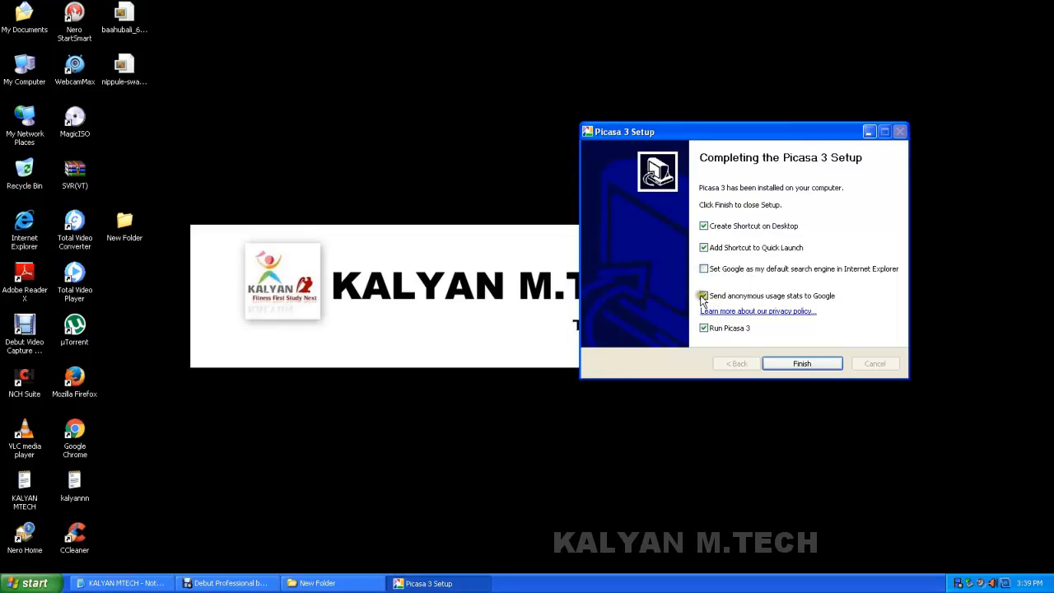
pyautogui.click(802, 363)
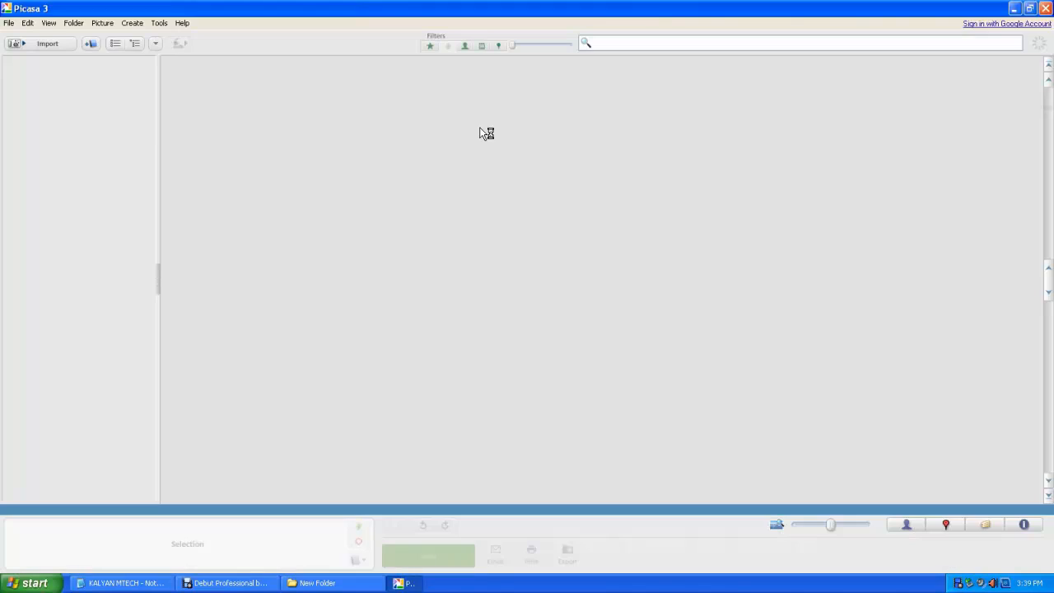
# Step: Limit the Picasa picture search to My Documents, My Pictures and the Desktop, and decline Google+ Auto Backup
pyautogui.click(417, 239)
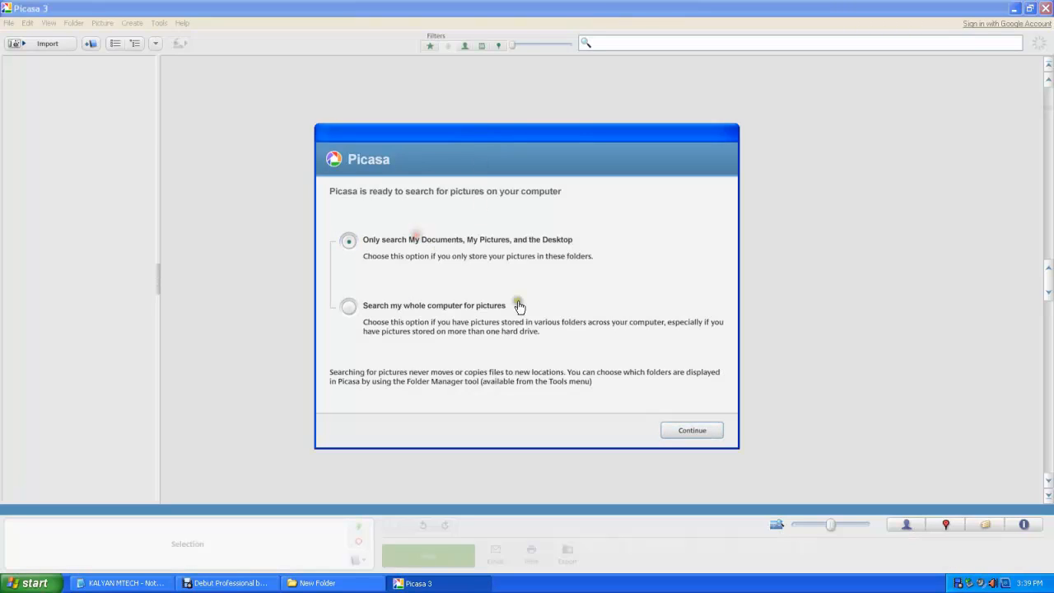
pyautogui.click(710, 435)
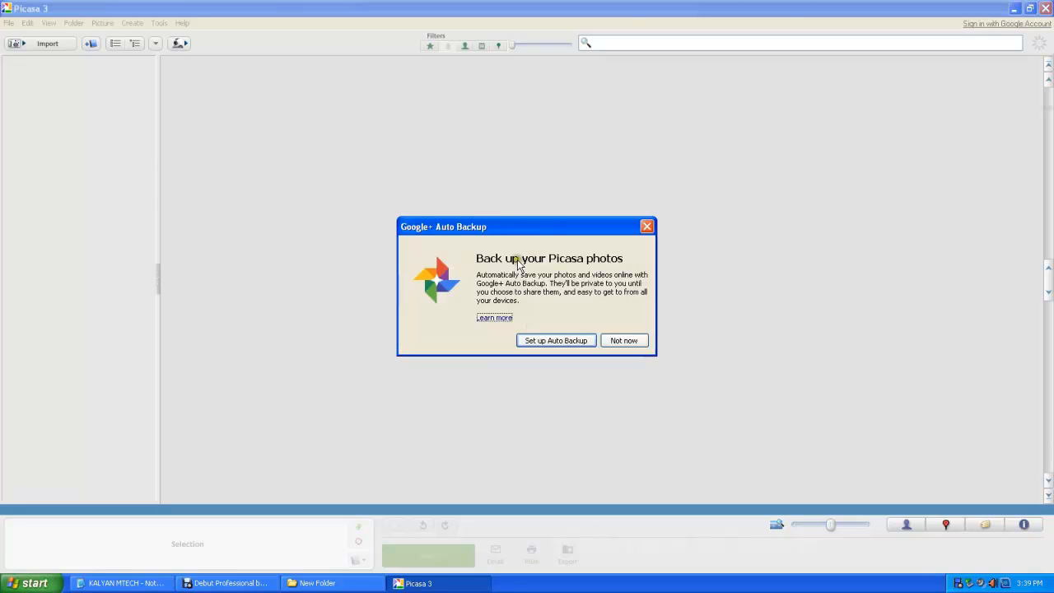
pyautogui.click(636, 342)
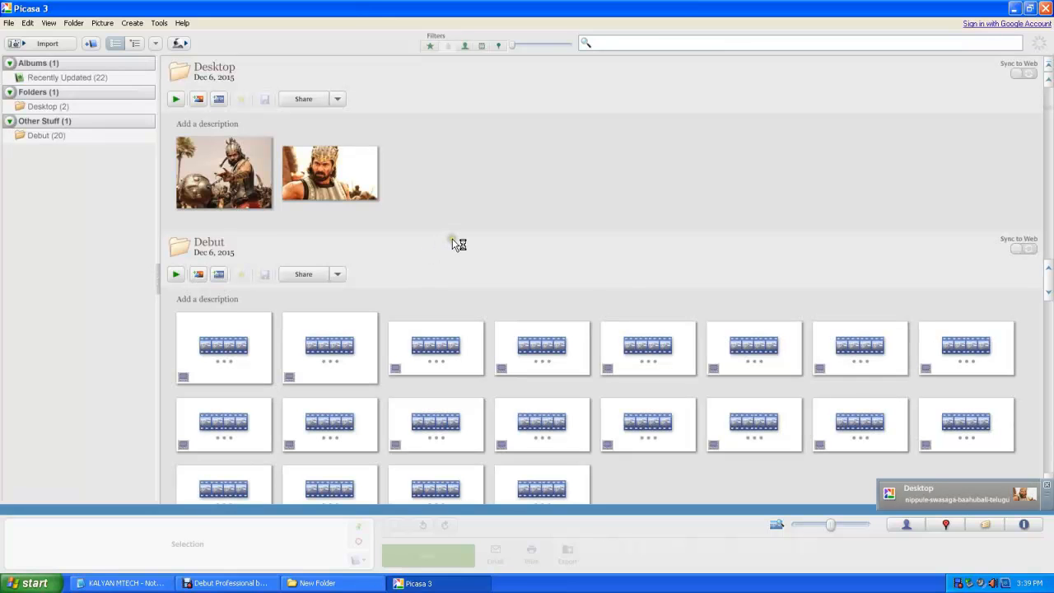
# Step: Open the nippule-swasaga-baahubali-telugu picture from the Desktop folder in Picasa's editing view
pyautogui.click(455, 244)
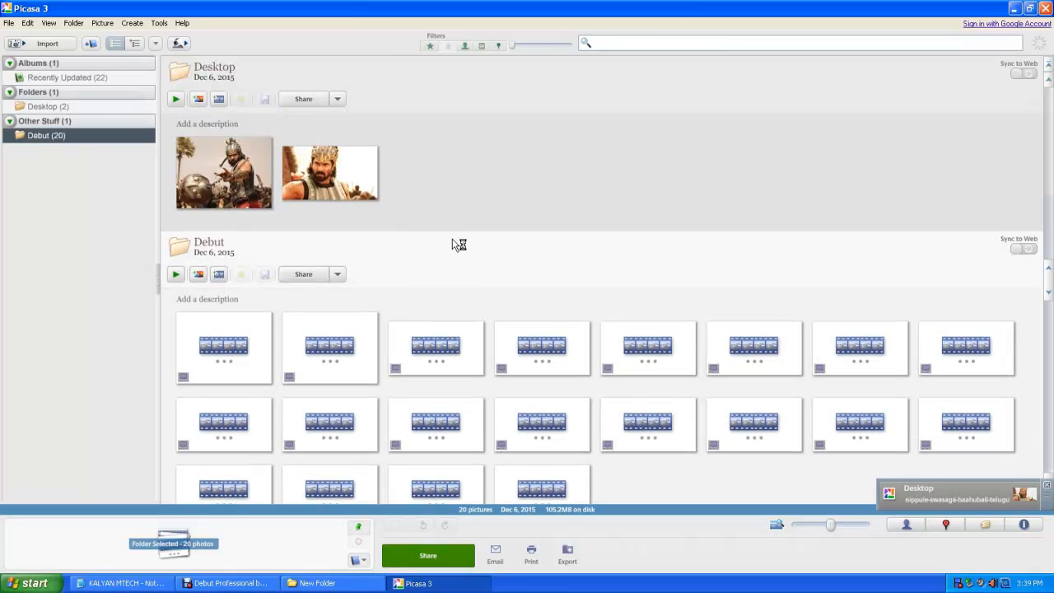
pyautogui.click(314, 184)
pyautogui.doubleClick(313, 185)
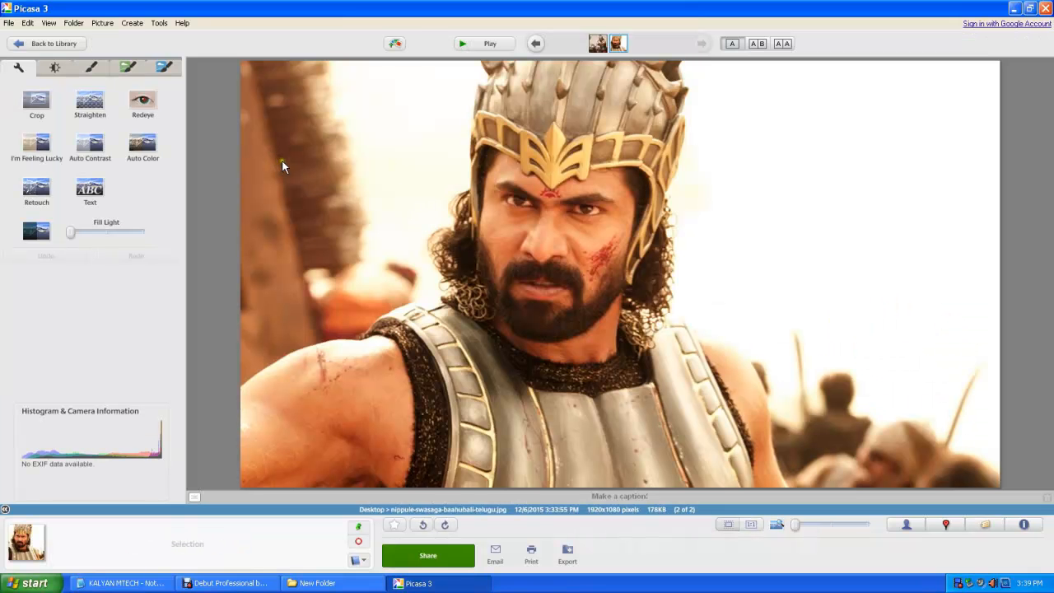
# Step: Minimize Picasa and open the nippule-swasaga-baahubali-telugu desktop image with Windows Picture and Fax Viewer
pyautogui.click(1017, 8)
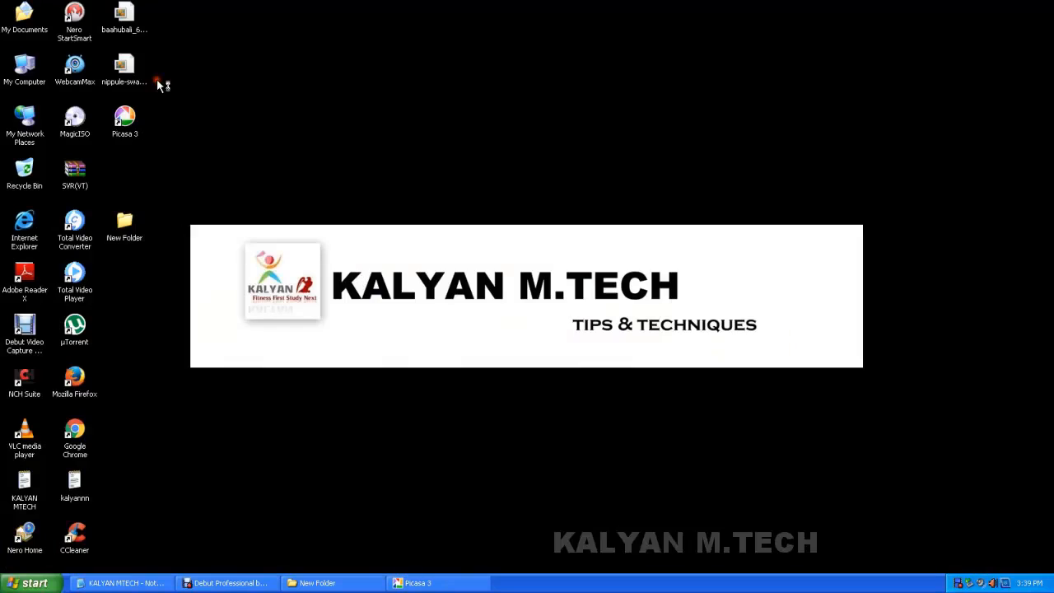
pyautogui.click(125, 70)
pyautogui.rightClick(126, 70)
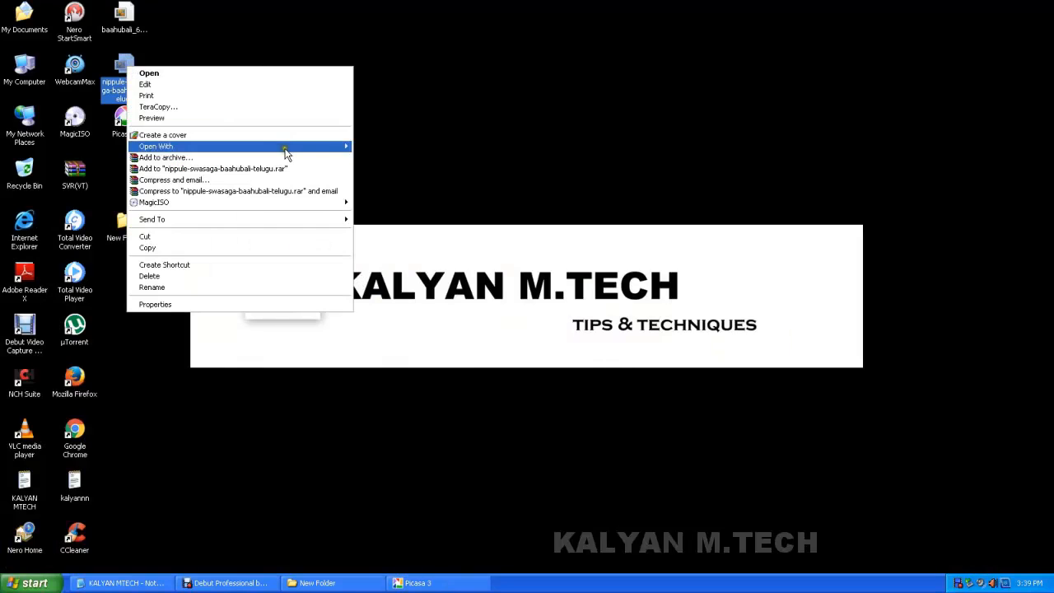
pyautogui.moveTo(289, 147)
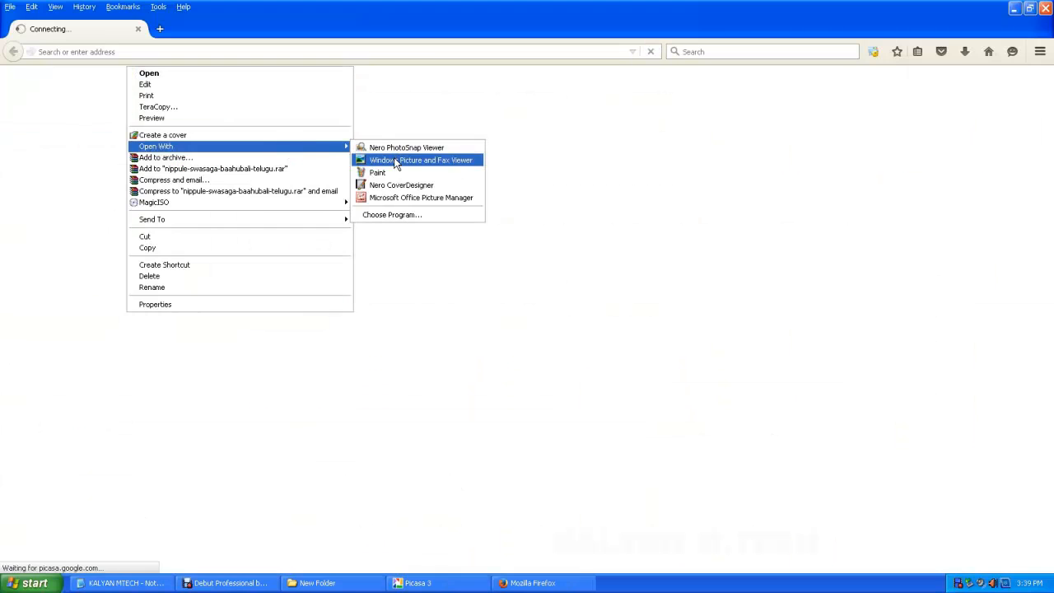
pyautogui.click(395, 161)
# Step: Close the image viewer, Picasa 3 and Mozilla Firefox windows
pyautogui.click(1046, 8)
pyautogui.click(1046, 9)
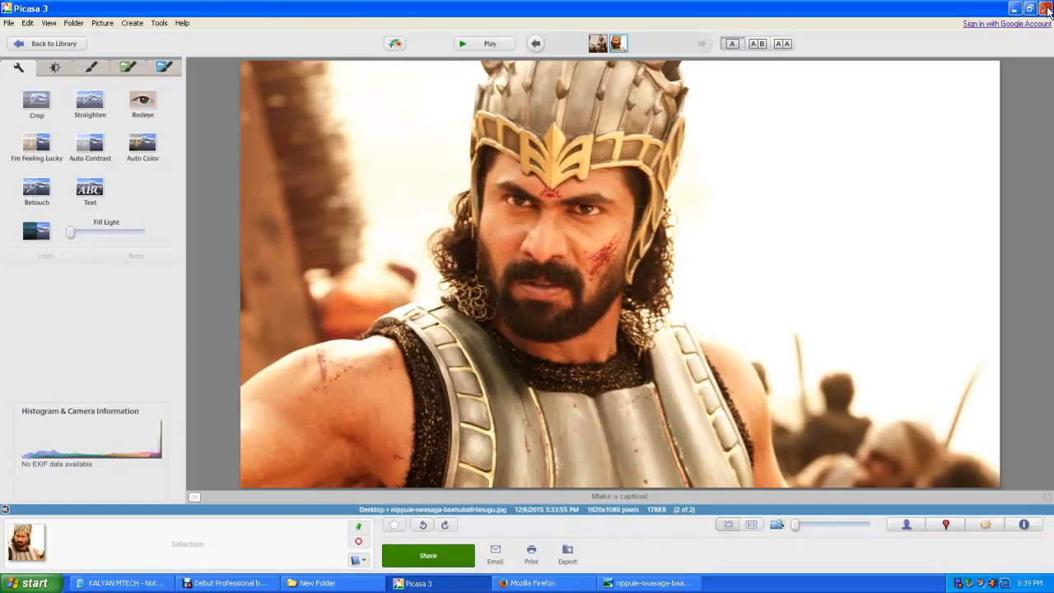
pyautogui.click(1046, 9)
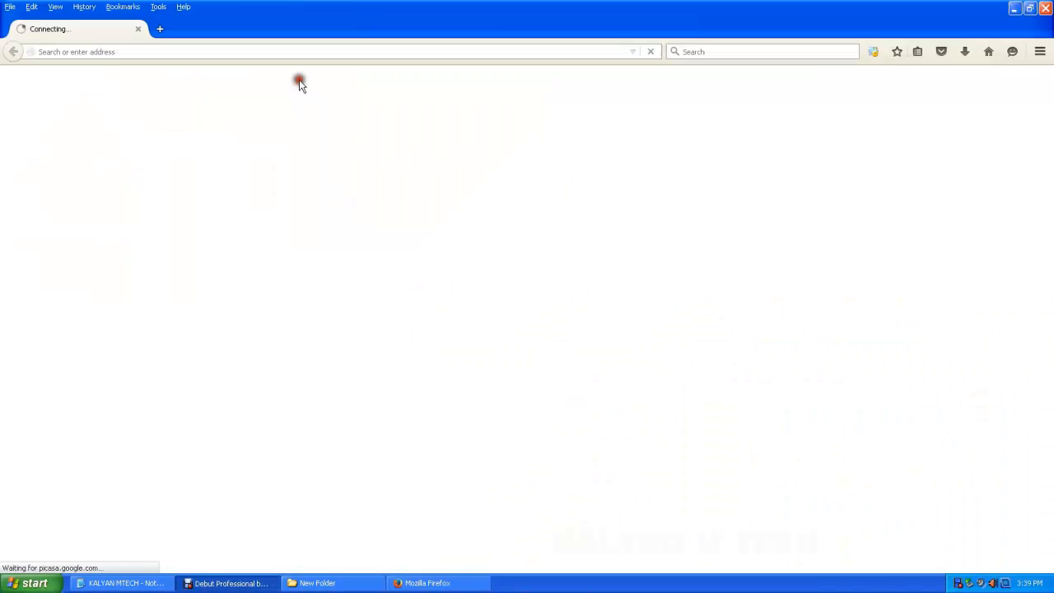
pyautogui.click(1045, 8)
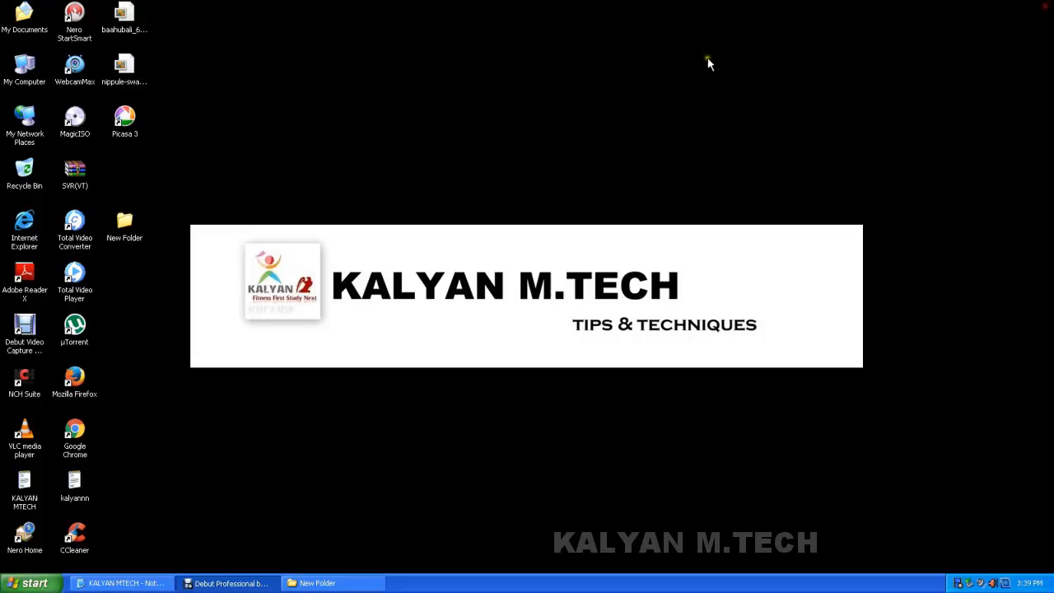
# Step: View the nippule-swasaga-baahubali-telugu image in Windows Picture and Fax Viewer, zooming in and out, and close the viewer
pyautogui.rightClick(124, 78)
pyautogui.moveTo(270, 153)
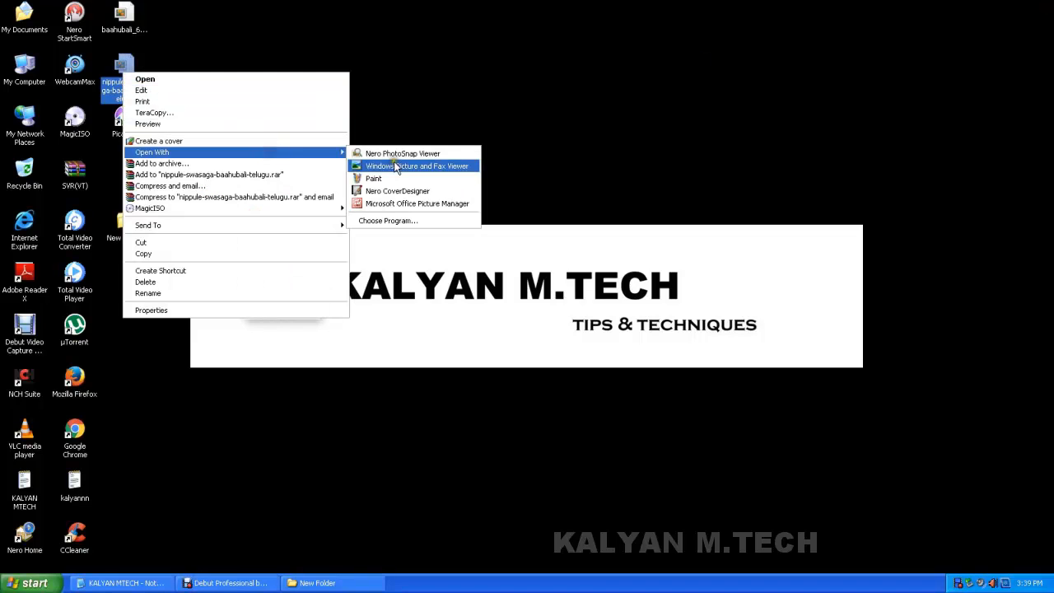
pyautogui.click(396, 166)
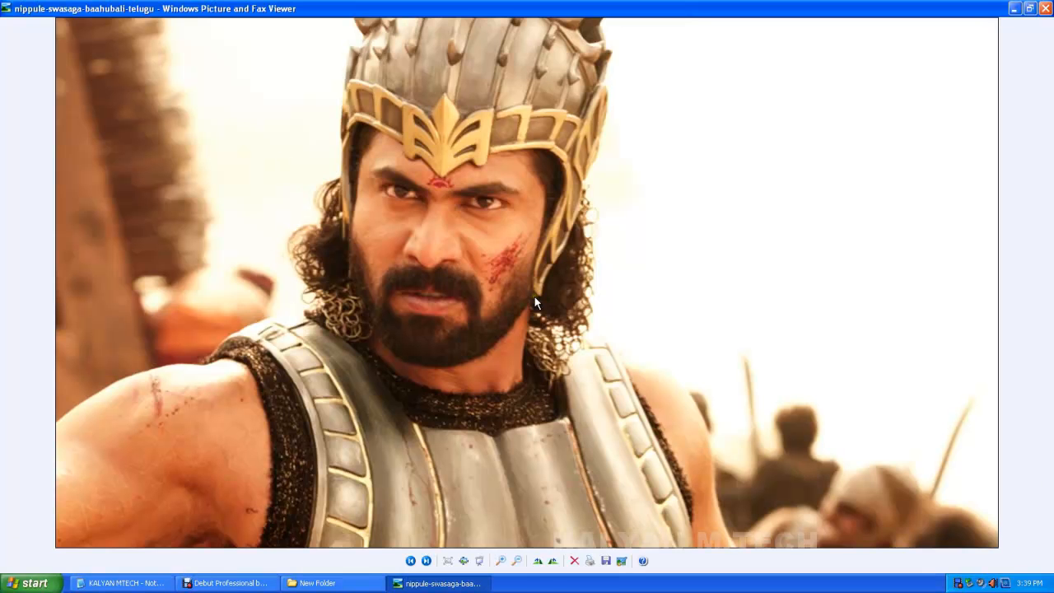
pyautogui.scroll(1, 535, 297)
pyautogui.scroll(-1, 493, 565)
pyautogui.scroll(1, 519, 459)
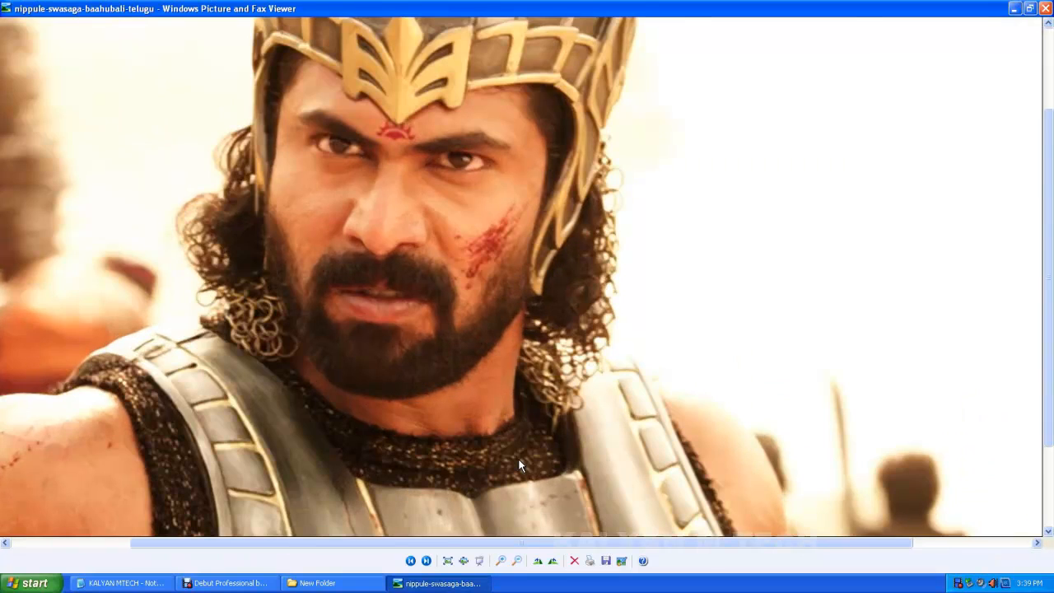
pyautogui.scroll(-1, 518, 459)
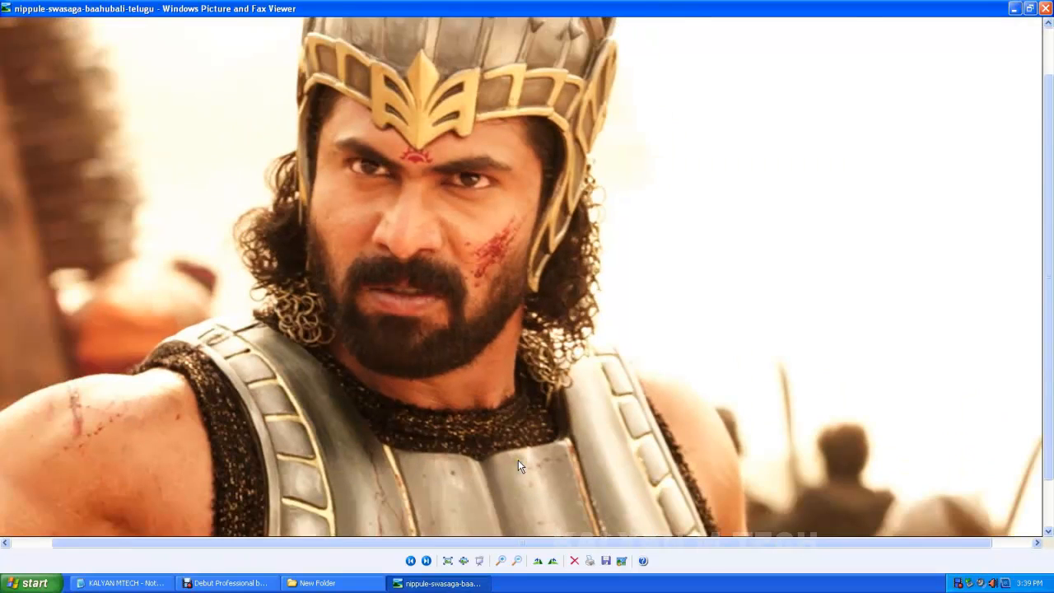
pyautogui.click(1046, 9)
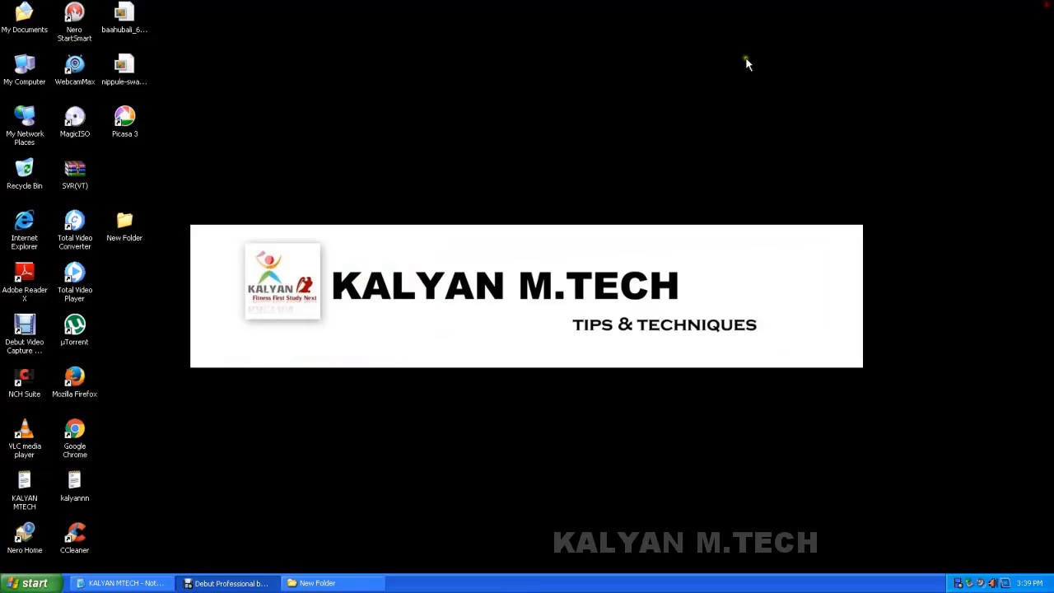
# Step: Open the nippule-swasaga-baahubali-telugu image in its default viewer and close that viewer
pyautogui.click(126, 71)
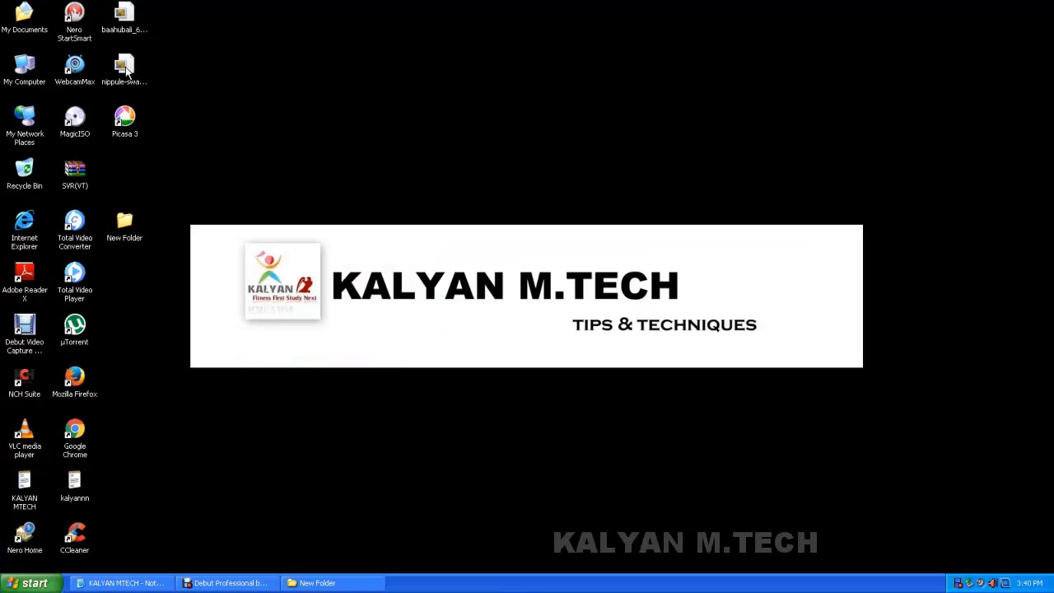
pyautogui.doubleClick(126, 71)
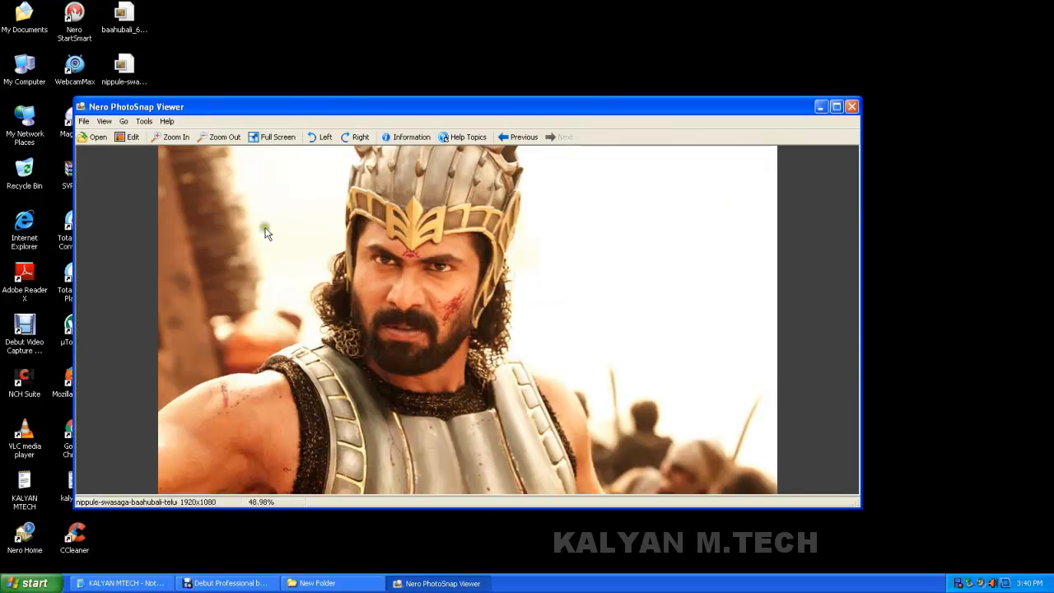
pyautogui.click(852, 107)
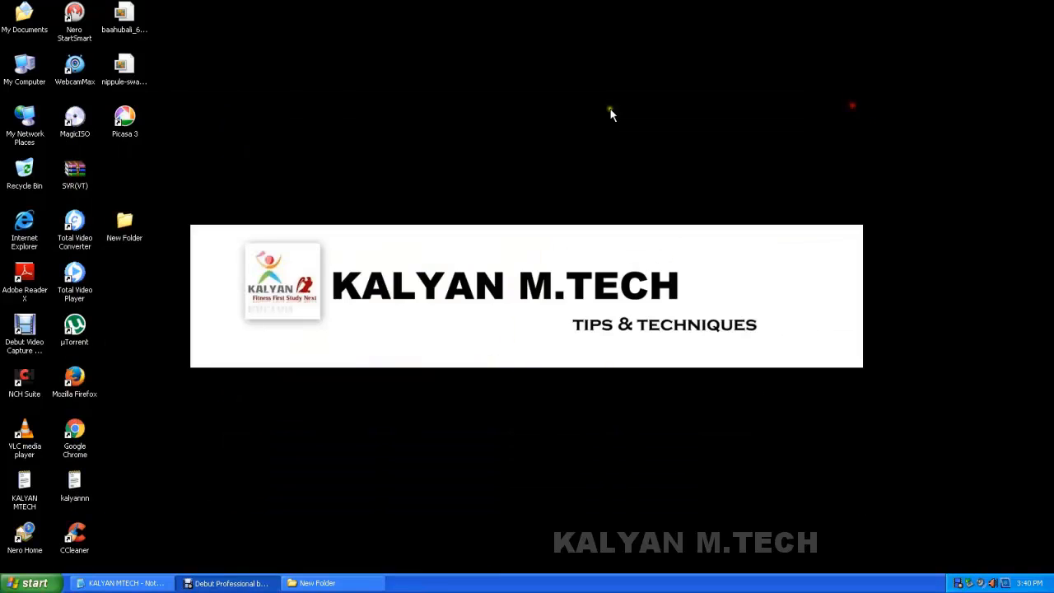
# Step: Set Picasa Photo Viewer as the default program for JPEG images through the nippule-swasaga-baahubali-telugu file's properties, and refresh the desktop
pyautogui.click(129, 77)
pyautogui.rightClick(128, 77)
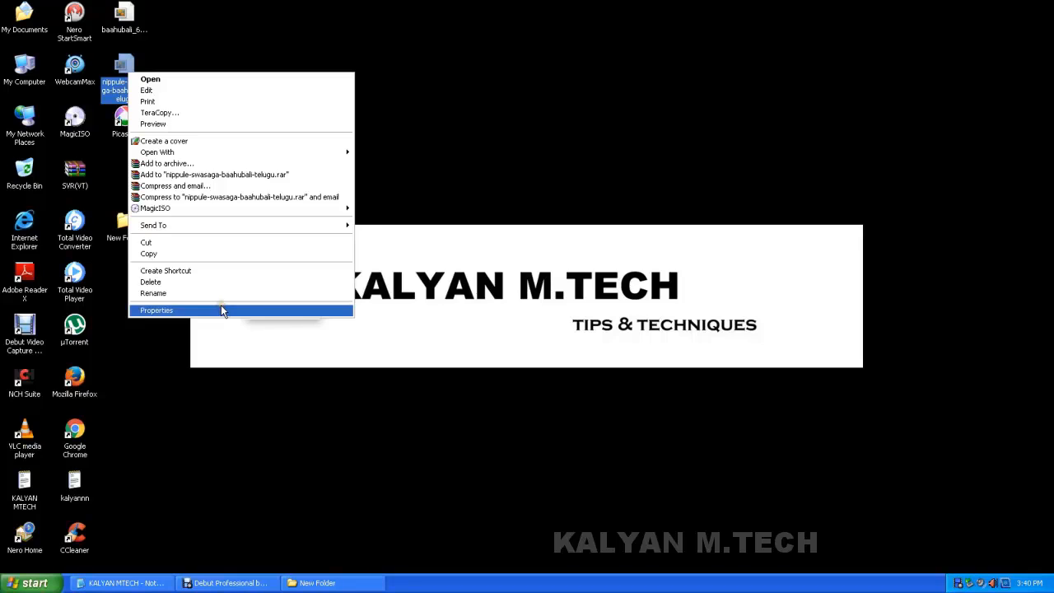
pyautogui.click(221, 306)
pyautogui.click(330, 176)
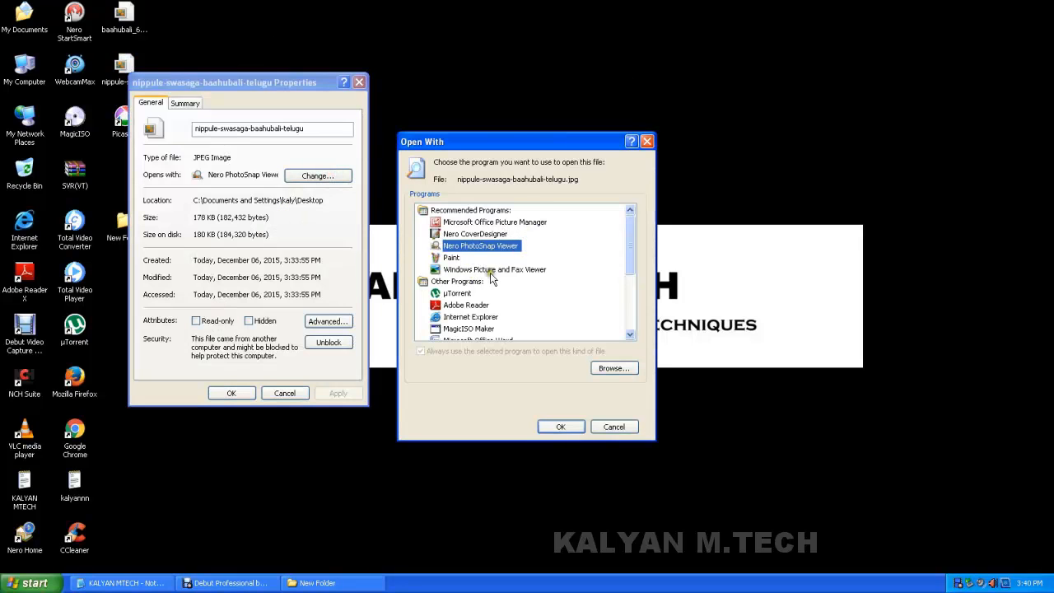
pyautogui.scroll(-4, 491, 282)
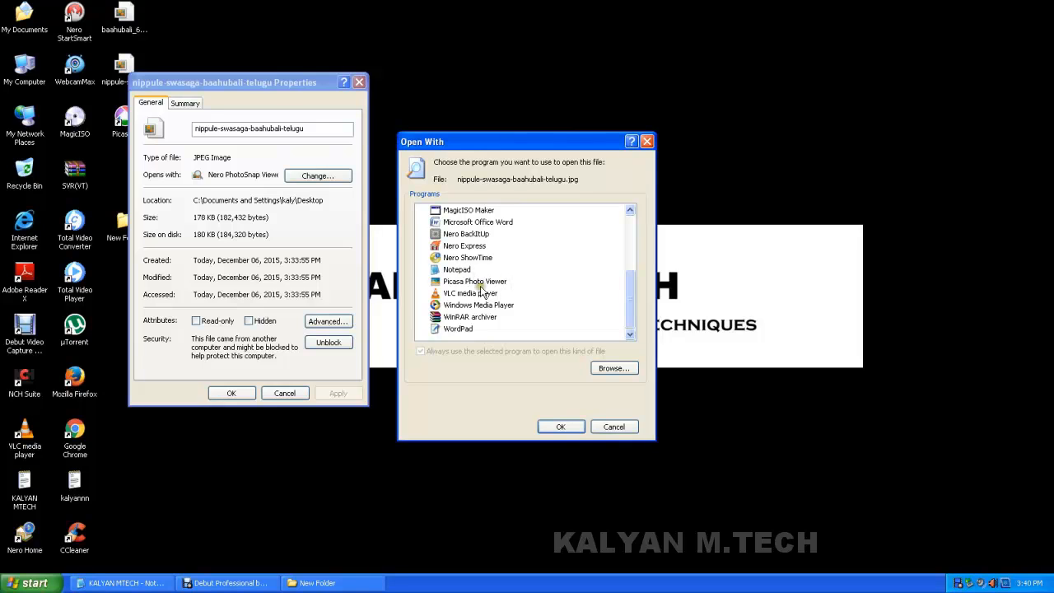
pyautogui.click(475, 282)
pyautogui.click(551, 428)
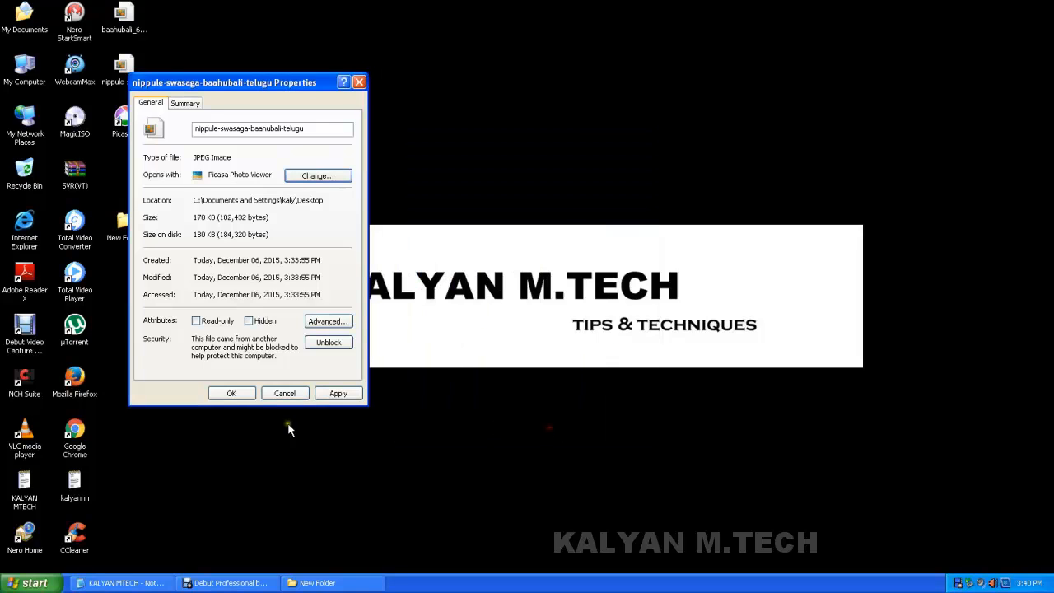
pyautogui.click(234, 395)
pyautogui.rightClick(223, 192)
pyautogui.click(249, 207)
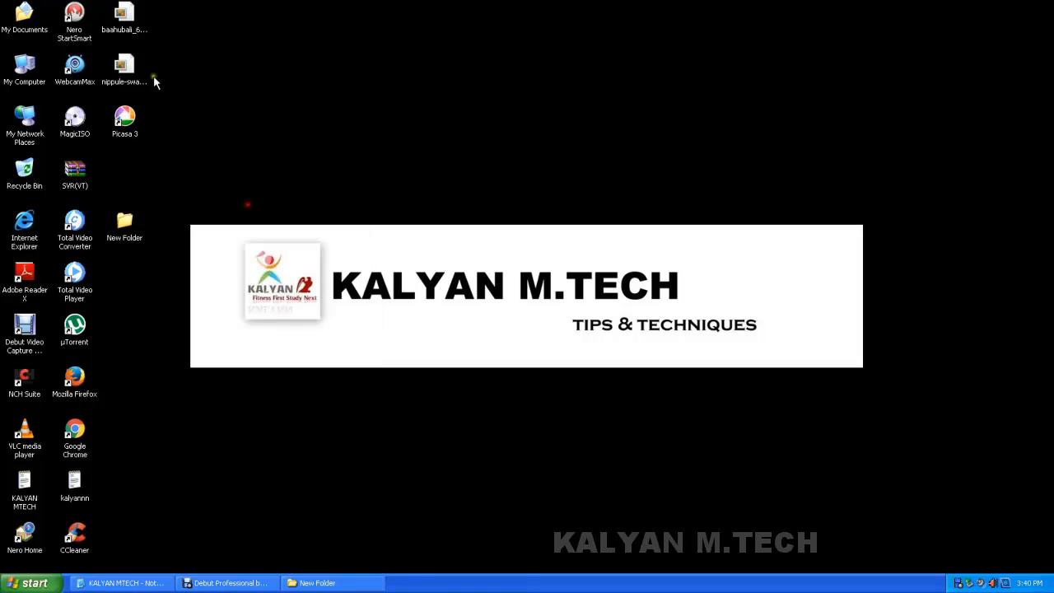
# Step: Open the nippule-swasaga-baahubali-telugu image in Picasa Photo Viewer and zoom in and out on it
pyautogui.click(127, 74)
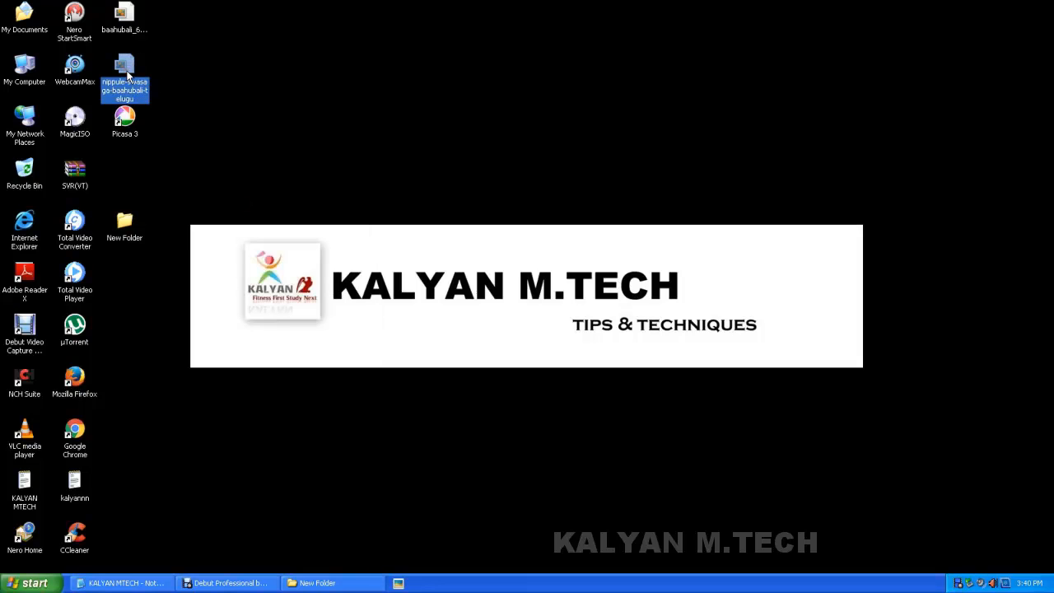
pyautogui.doubleClick(126, 74)
pyautogui.scroll(2, 483, 214)
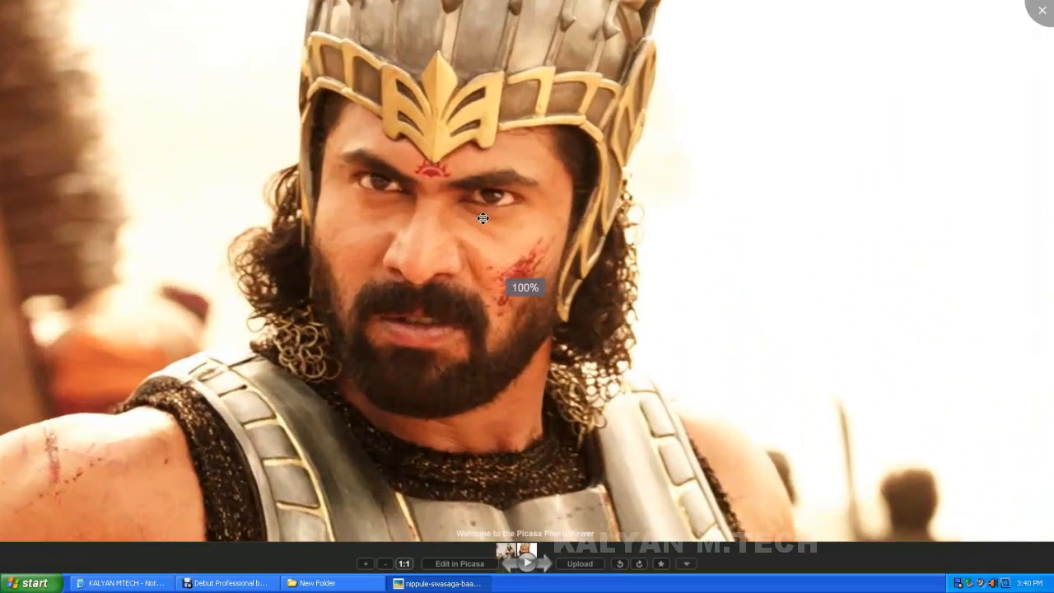
pyautogui.scroll(-3, 482, 217)
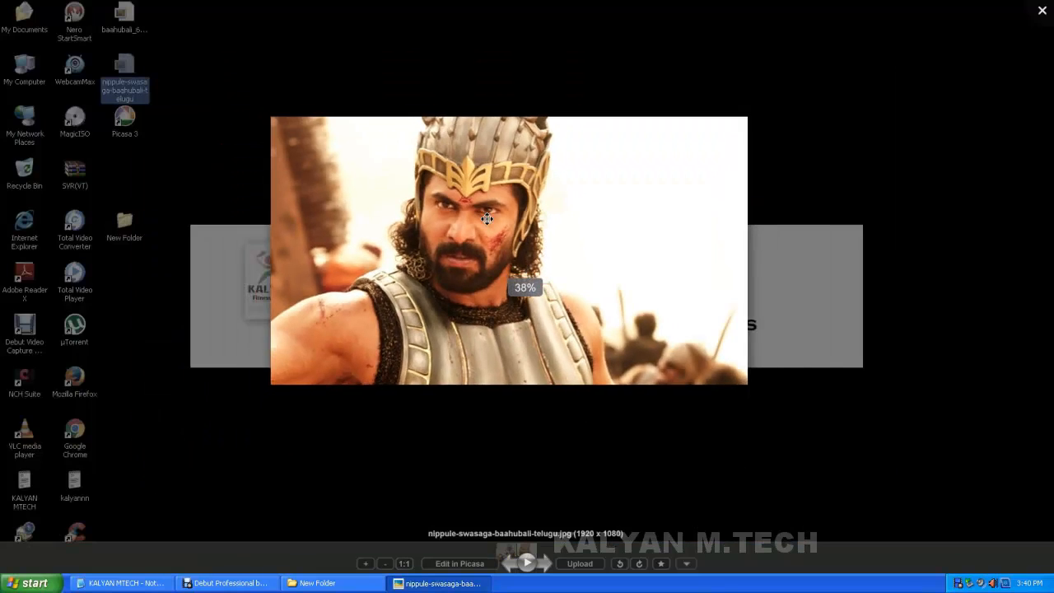
pyautogui.scroll(-4, 487, 218)
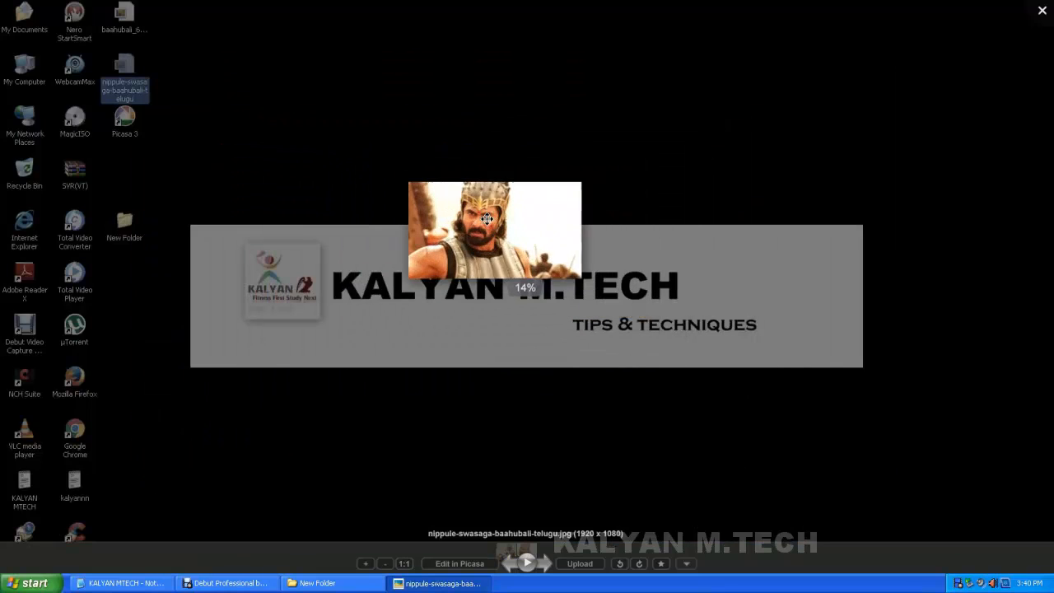
pyautogui.scroll(2, 486, 218)
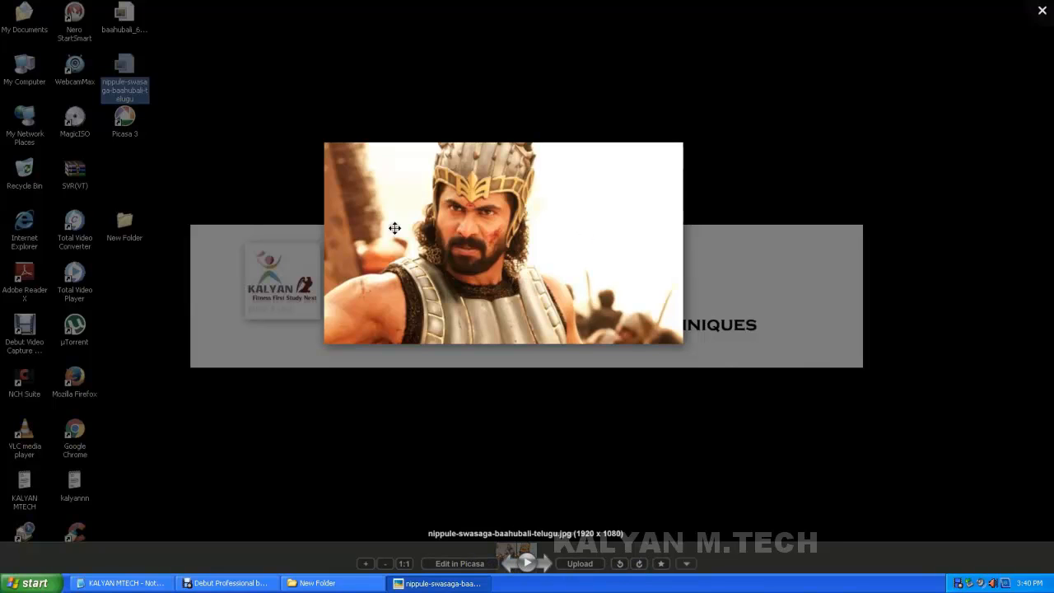
# Step: Rotate the image clockwise four times through a full turn
pyautogui.click(641, 564)
pyautogui.click(640, 564)
pyautogui.click(641, 564)
pyautogui.click(641, 564)
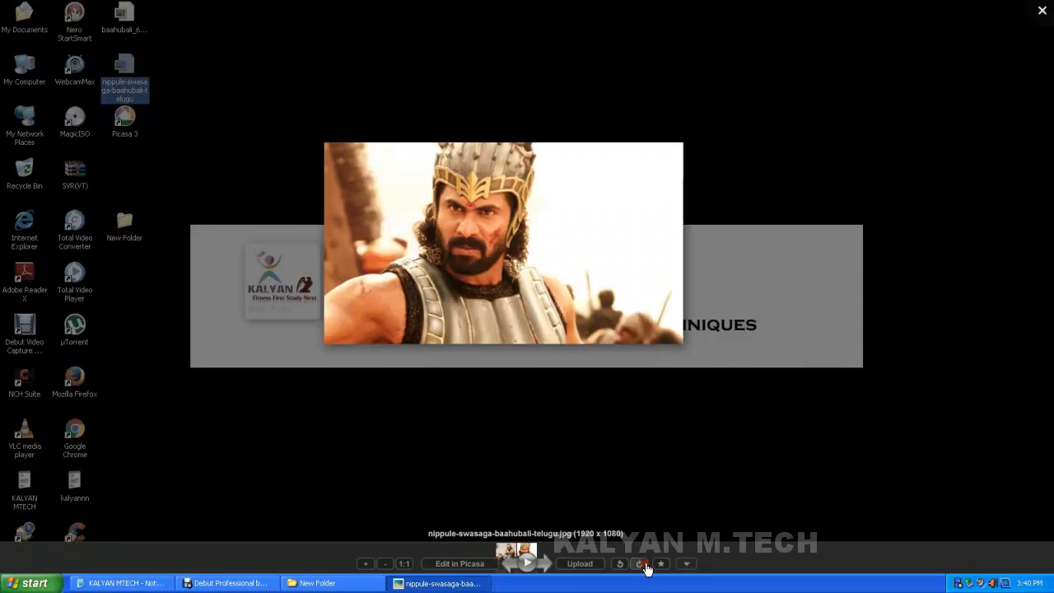
# Step: Open the image for editing in Picasa 3, crop it manually to about 1637 x 950 pixels and save the changes to disk
pyautogui.click(460, 564)
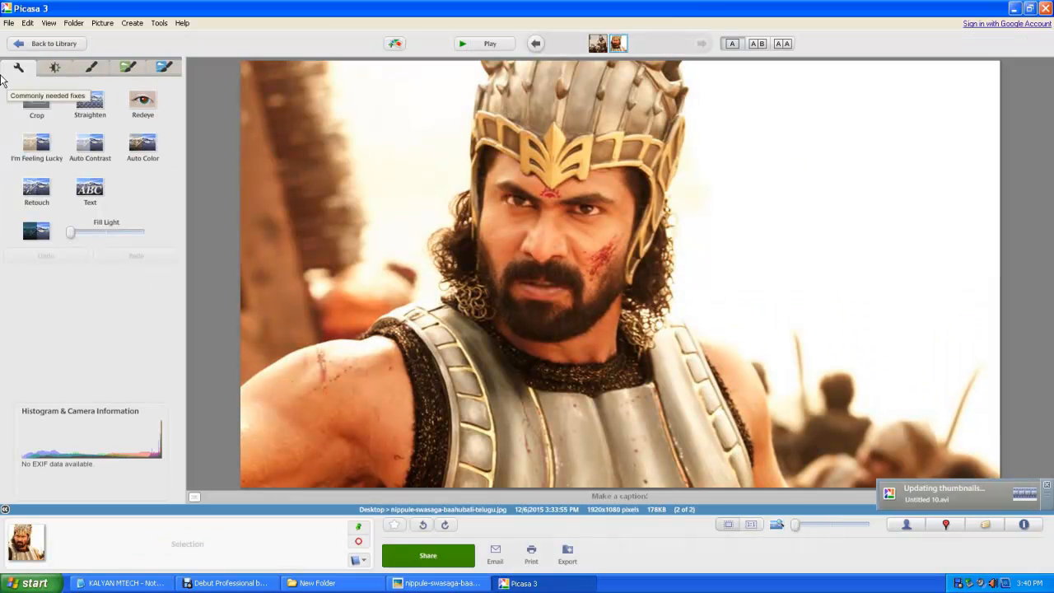
pyautogui.click(24, 102)
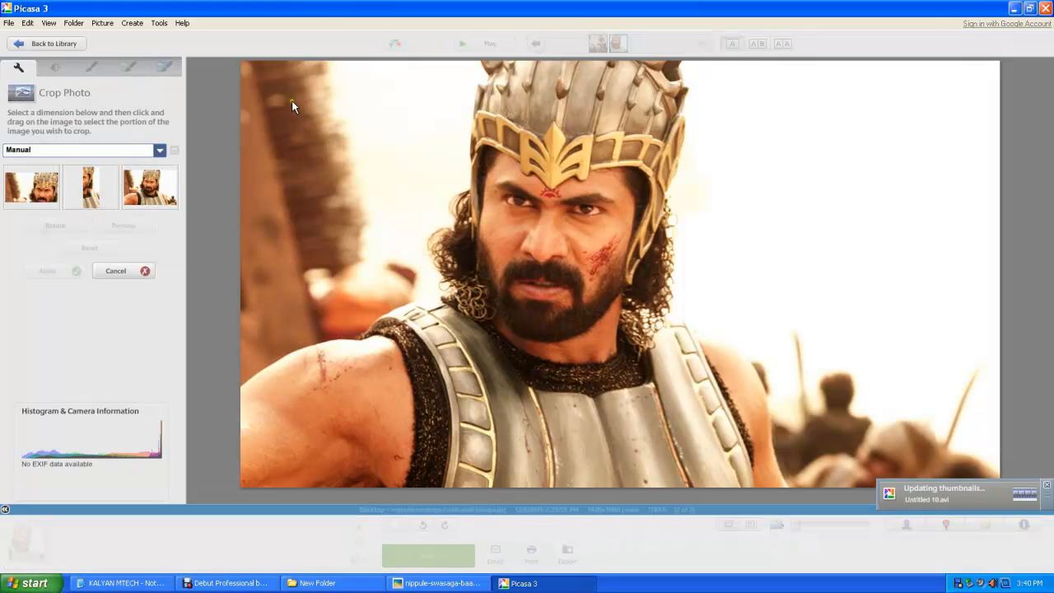
pyautogui.moveTo(264, 92); pyautogui.dragTo(910, 466)
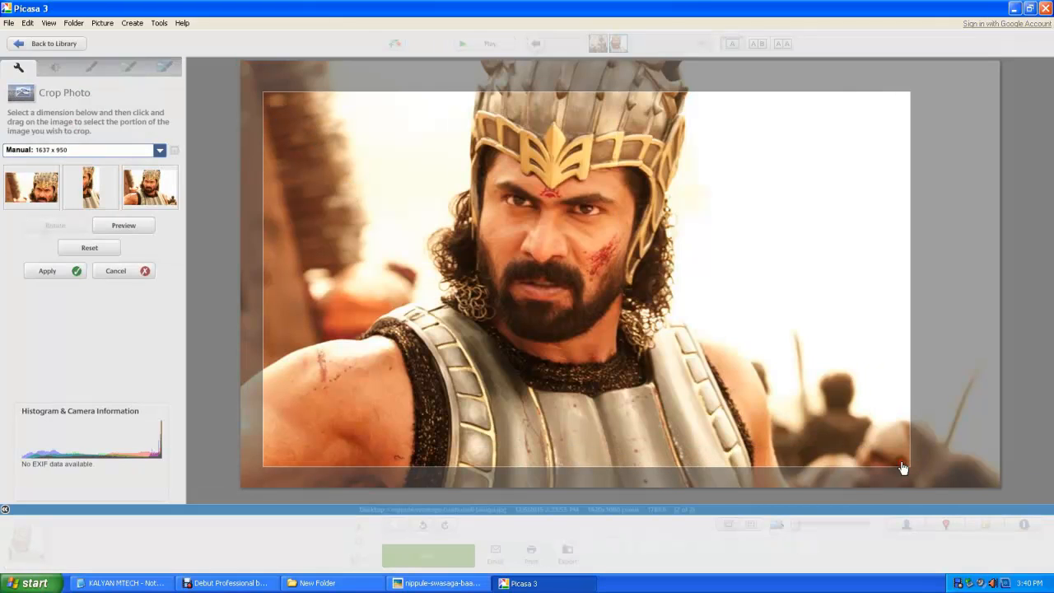
pyautogui.click(44, 275)
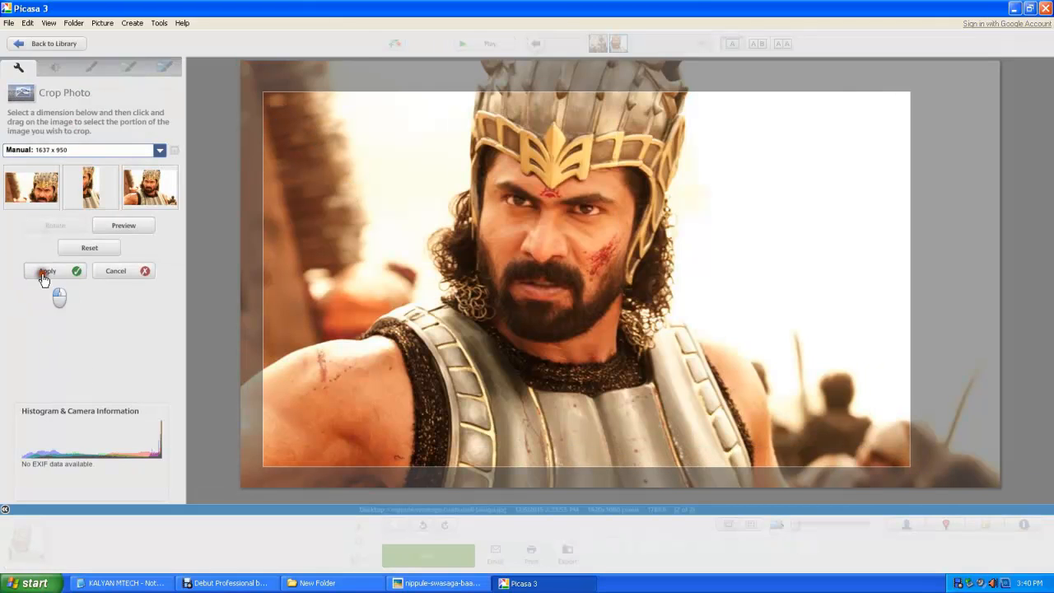
pyautogui.rightClick(581, 219)
pyautogui.click(623, 346)
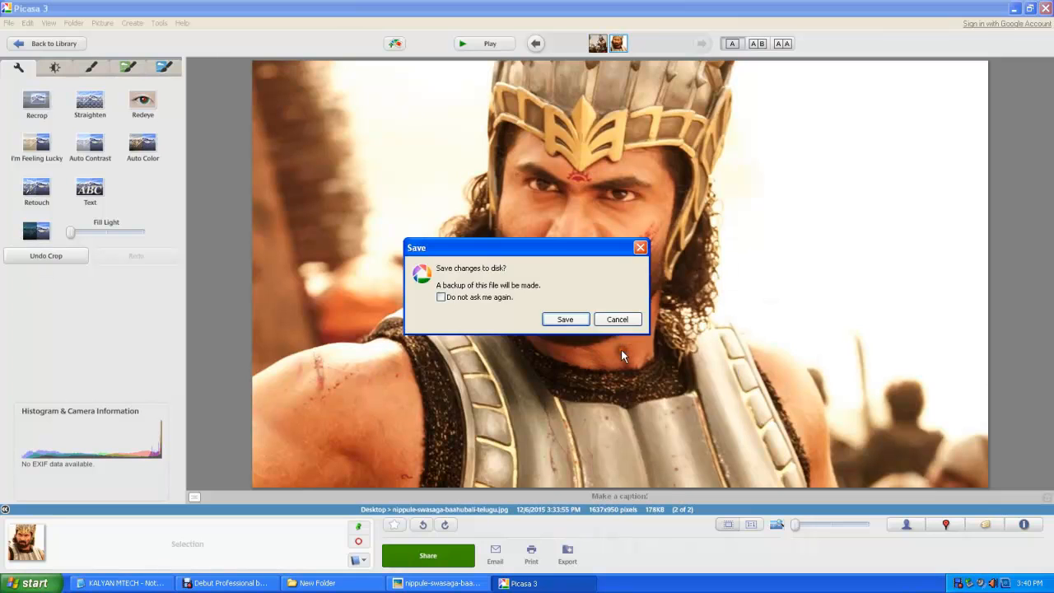
pyautogui.click(575, 320)
# Step: Try a slight straightening adjustment on the cropped image
pyautogui.click(84, 114)
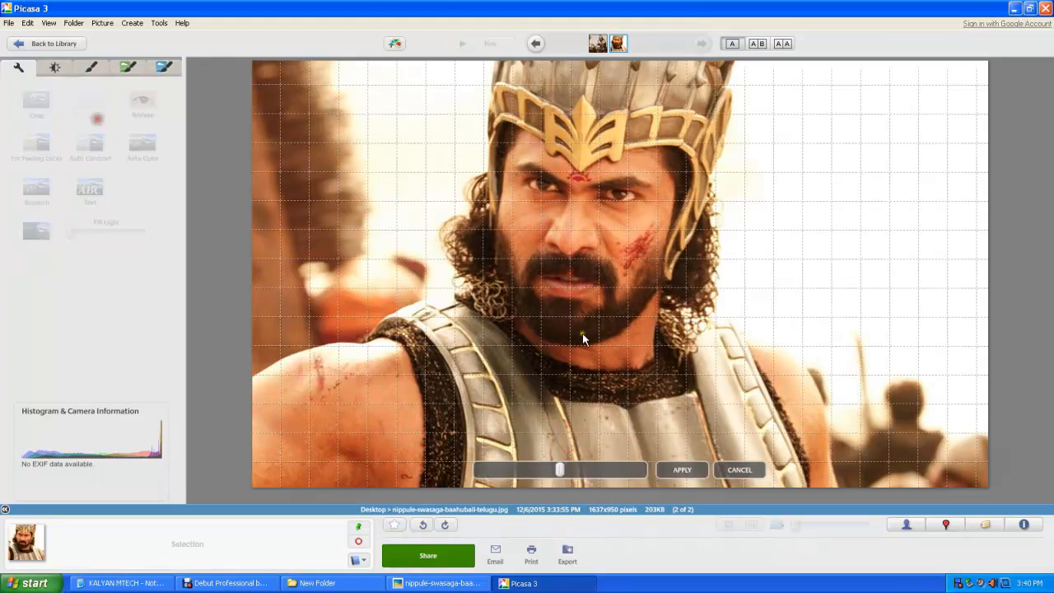
pyautogui.moveTo(569, 476)
pyautogui.mouseDown()
pyautogui.moveTo(558, 476)
pyautogui.moveTo(627, 477)
pyautogui.moveTo(524, 482)
pyautogui.moveTo(594, 488)
pyautogui.moveTo(552, 487)
pyautogui.mouseUp()
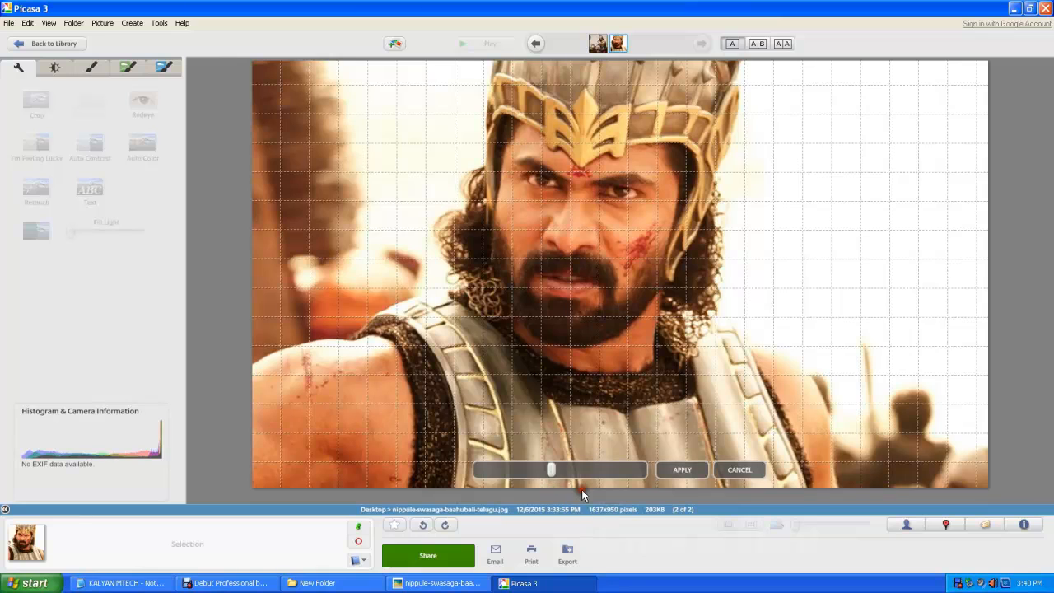
pyautogui.click(682, 470)
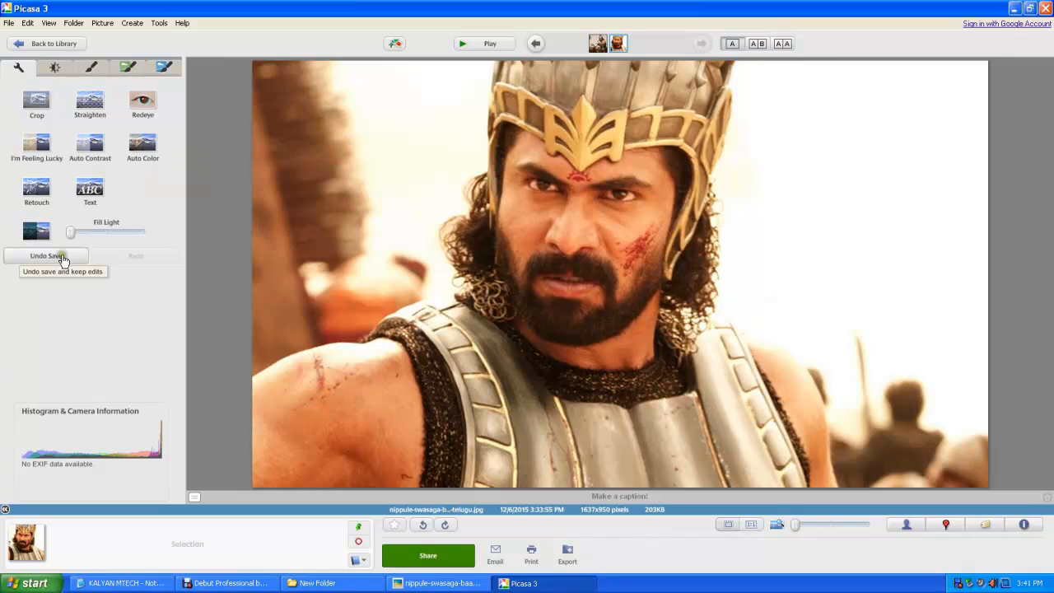
# Step: Try placing a white Arial text label beside the man's hair and move it to the blank background on the other side
pyautogui.click(90, 190)
pyautogui.click(427, 192)
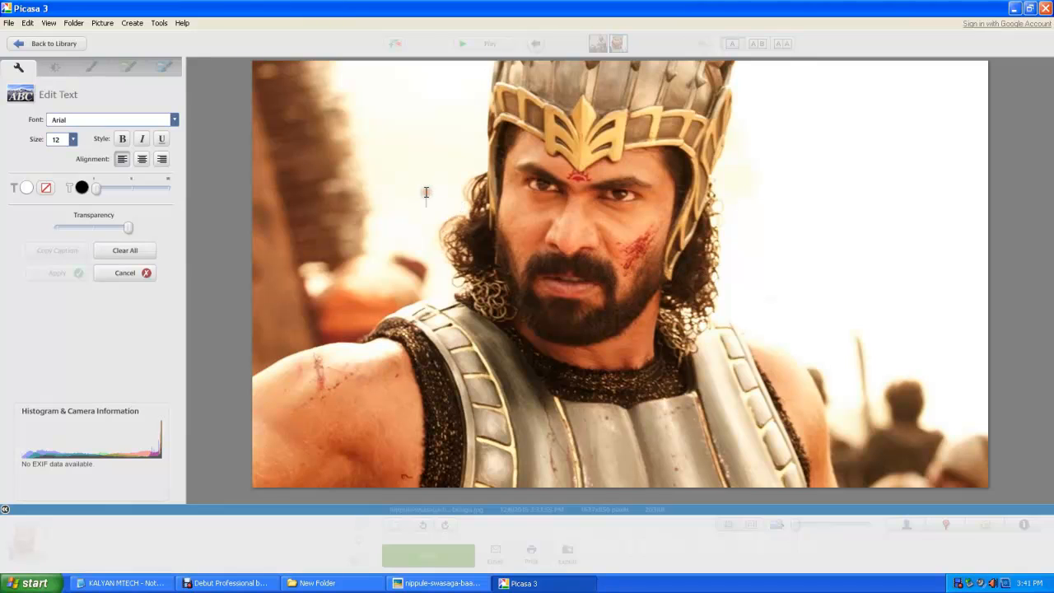
pyautogui.write('KALYAN')
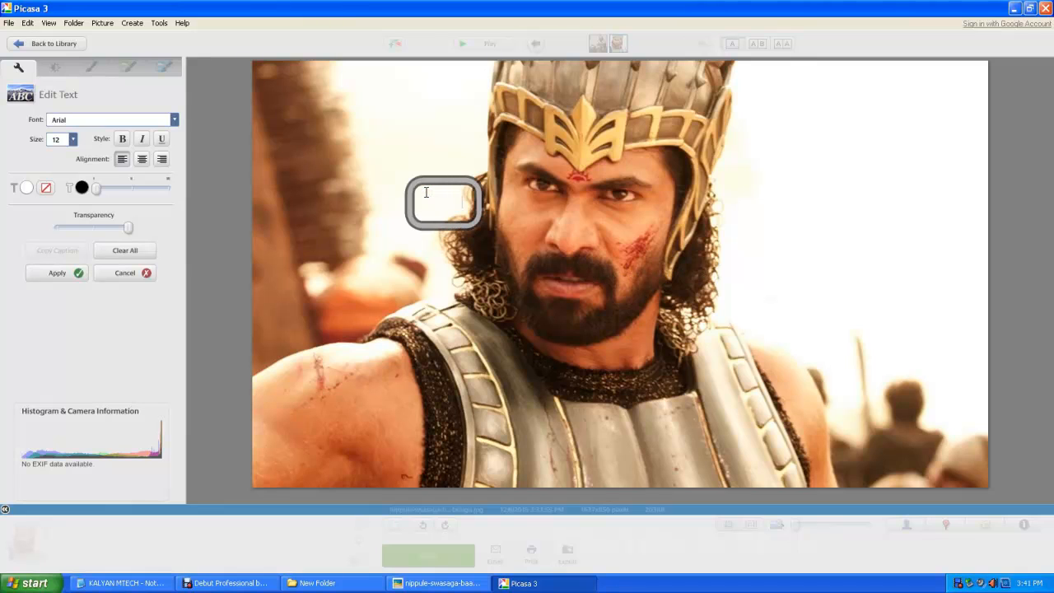
pyautogui.click(34, 188)
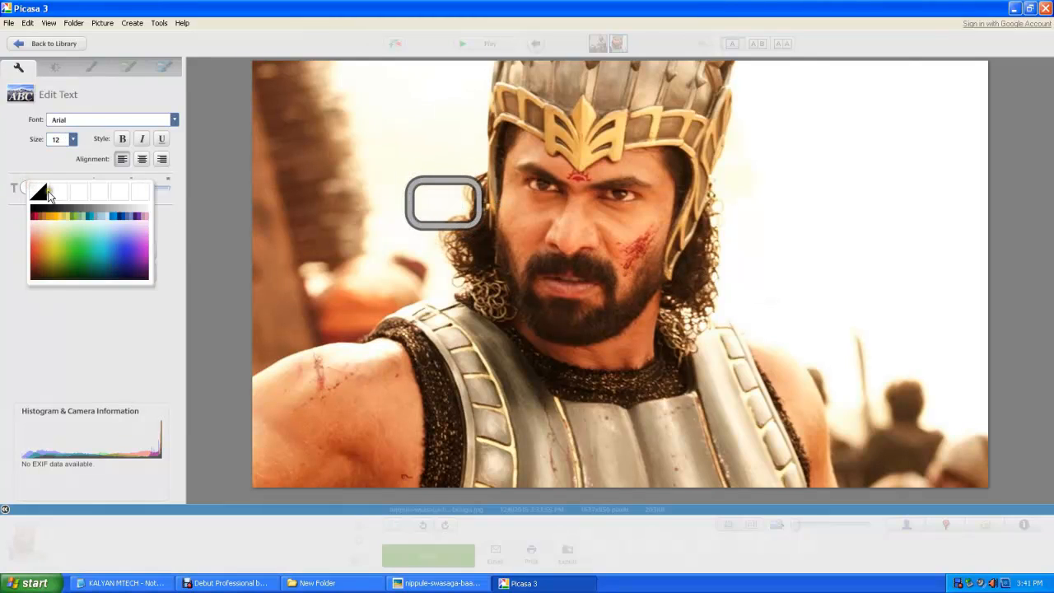
pyautogui.moveTo(440, 207); pyautogui.dragTo(787, 203)
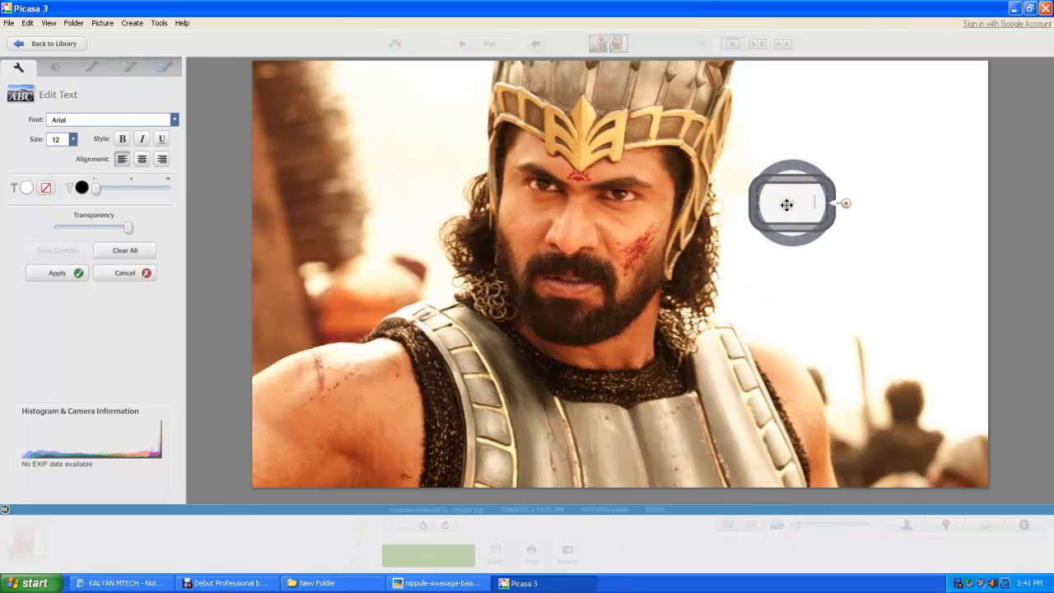
# Step: Add the text RANA in black Arial on the blank background beside the helmet and enlarge it
pyautogui.click(785, 200)
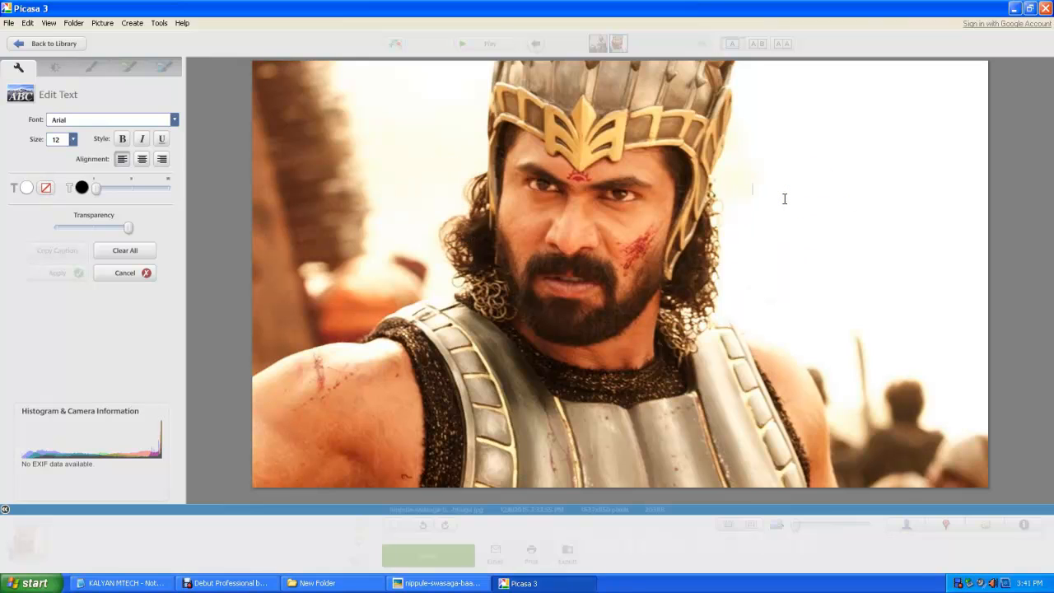
pyautogui.write('KALYAN')
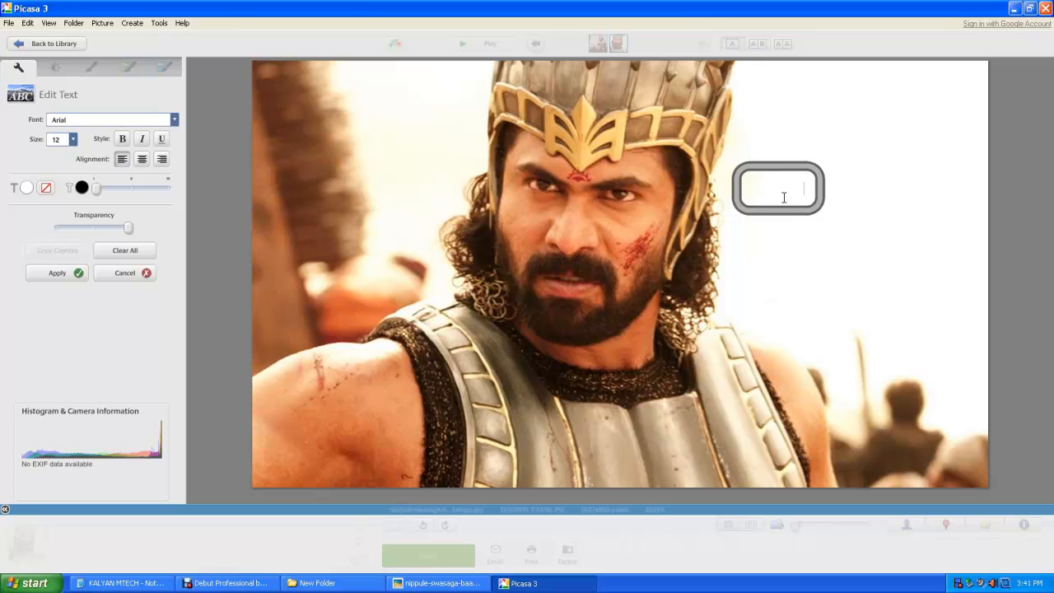
pyautogui.click(36, 178)
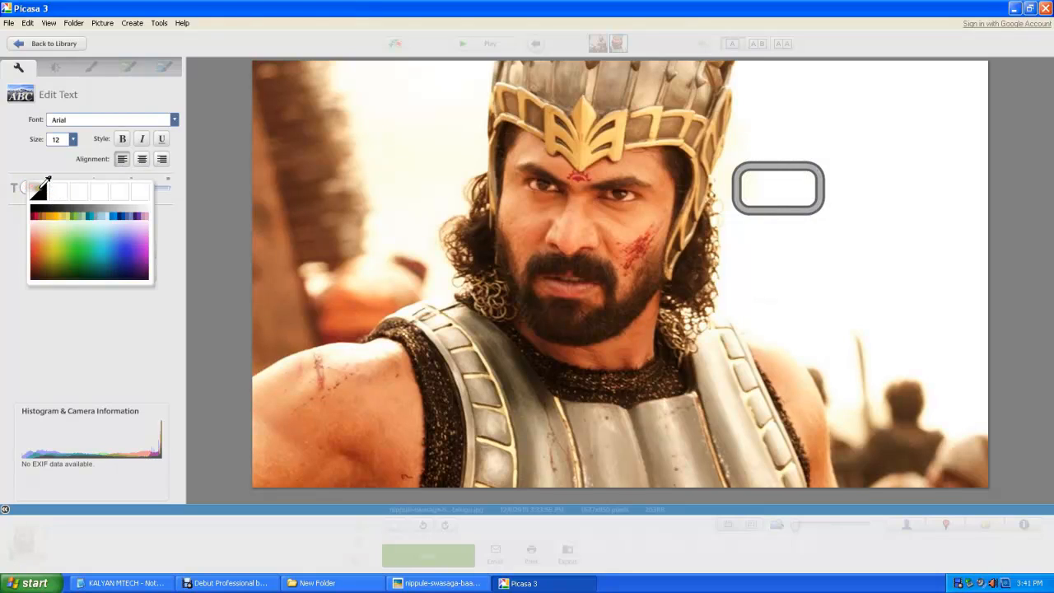
pyautogui.click(40, 189)
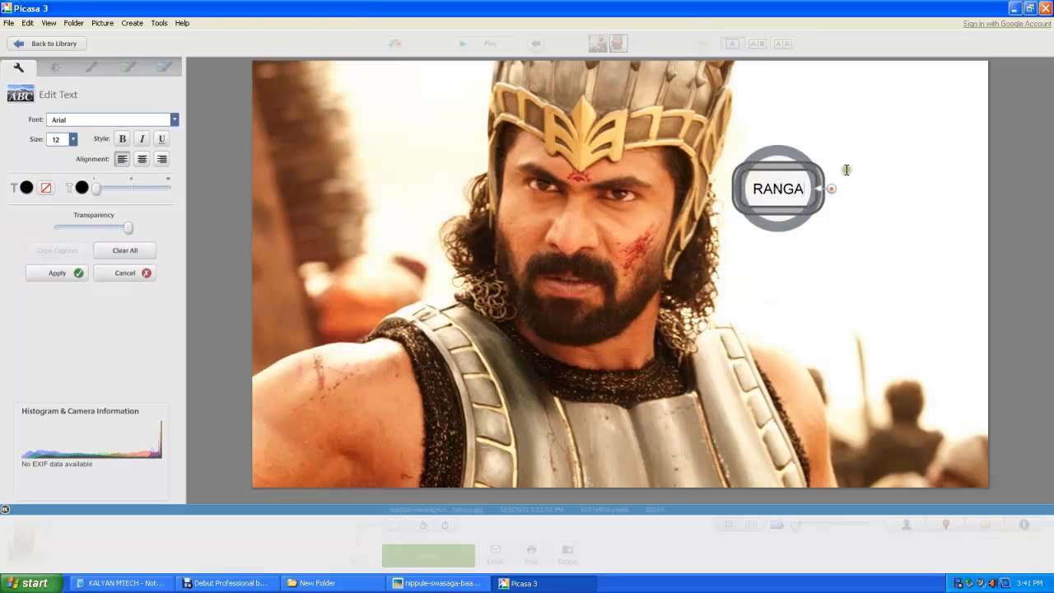
pyautogui.press('BackSpace')
pyautogui.press('BackSpace')
pyautogui.write('A')
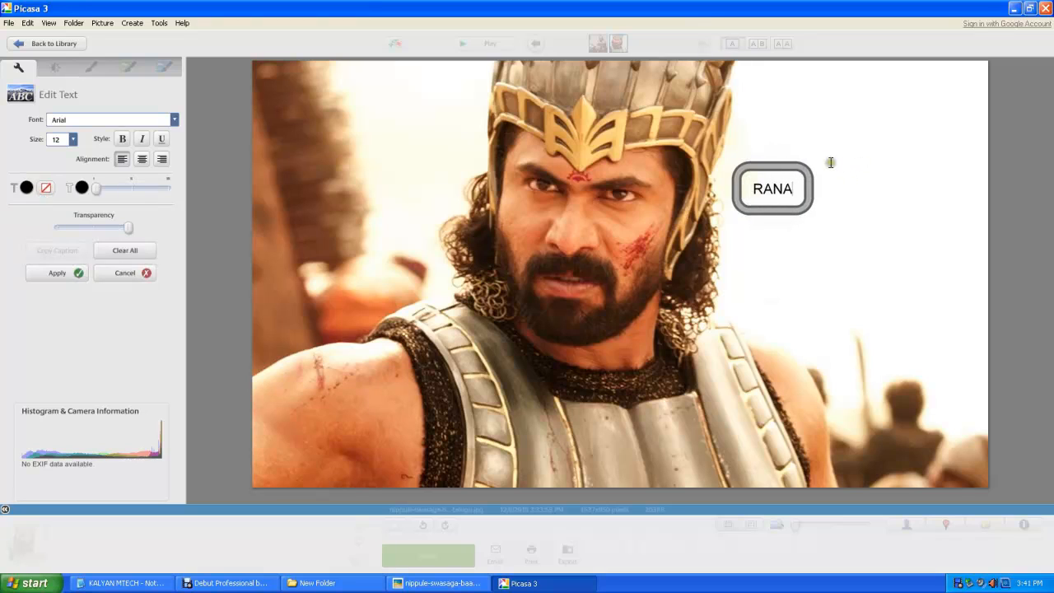
pyautogui.scroll(6, 774, 178)
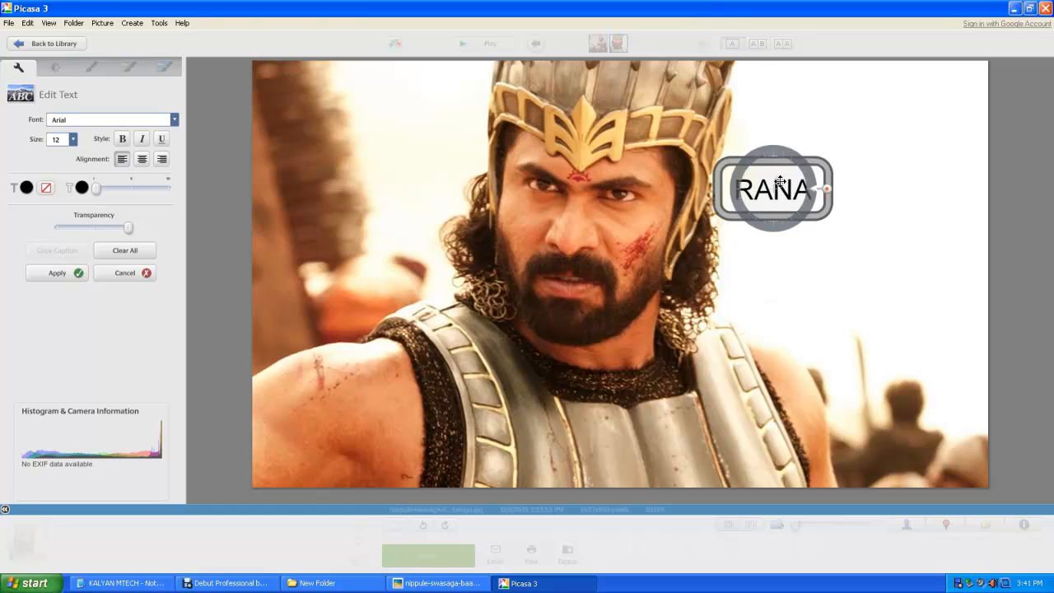
# Step: Preview several fonts on the RANA text and set its font to Showcard Gothic
pyautogui.click(151, 121)
pyautogui.scroll(-5, 126, 198)
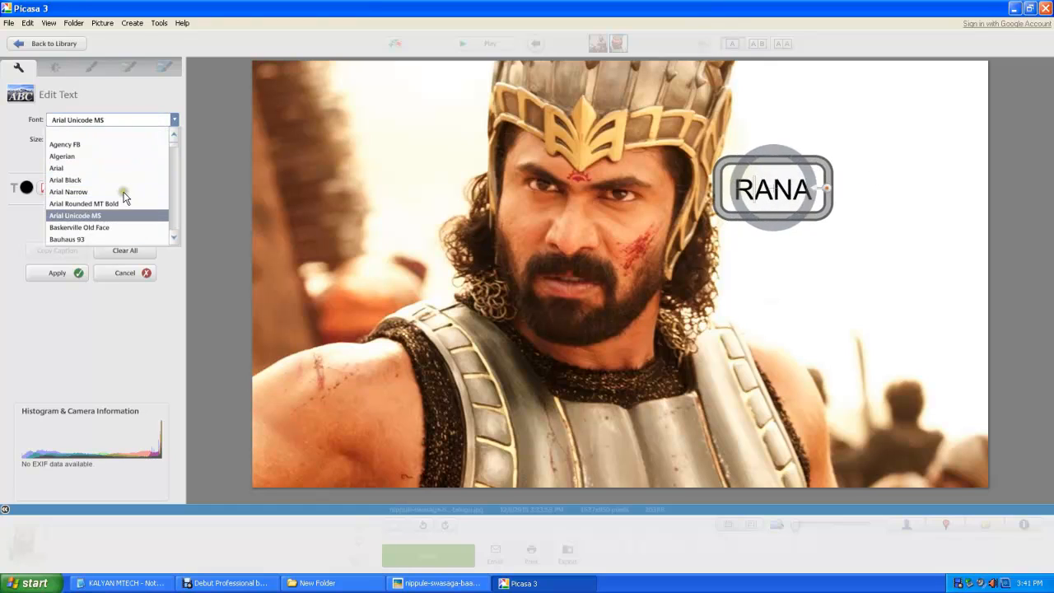
pyautogui.scroll(-8, 126, 198)
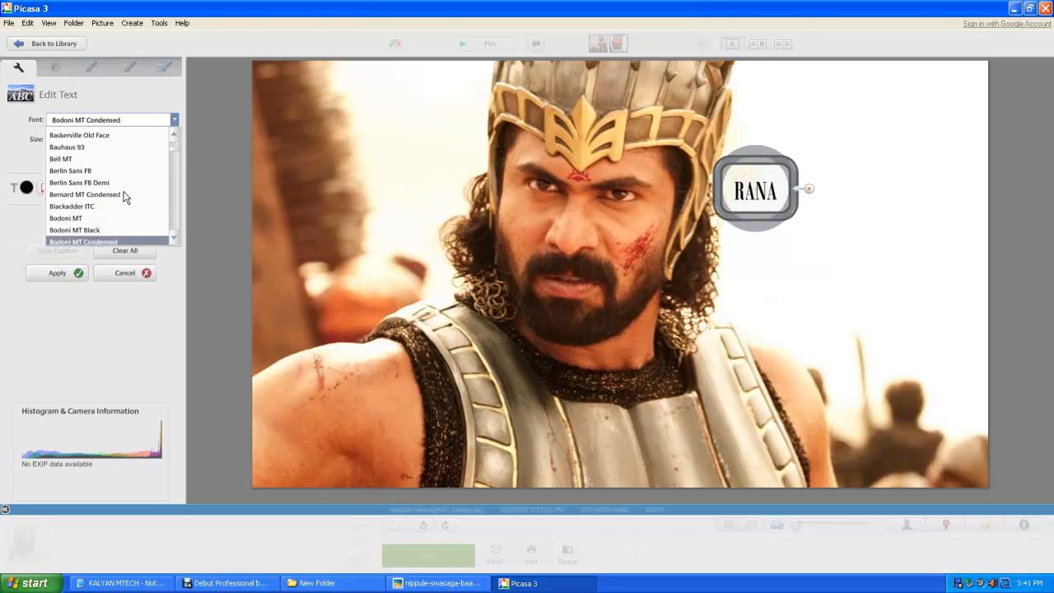
pyautogui.scroll(-7, 125, 198)
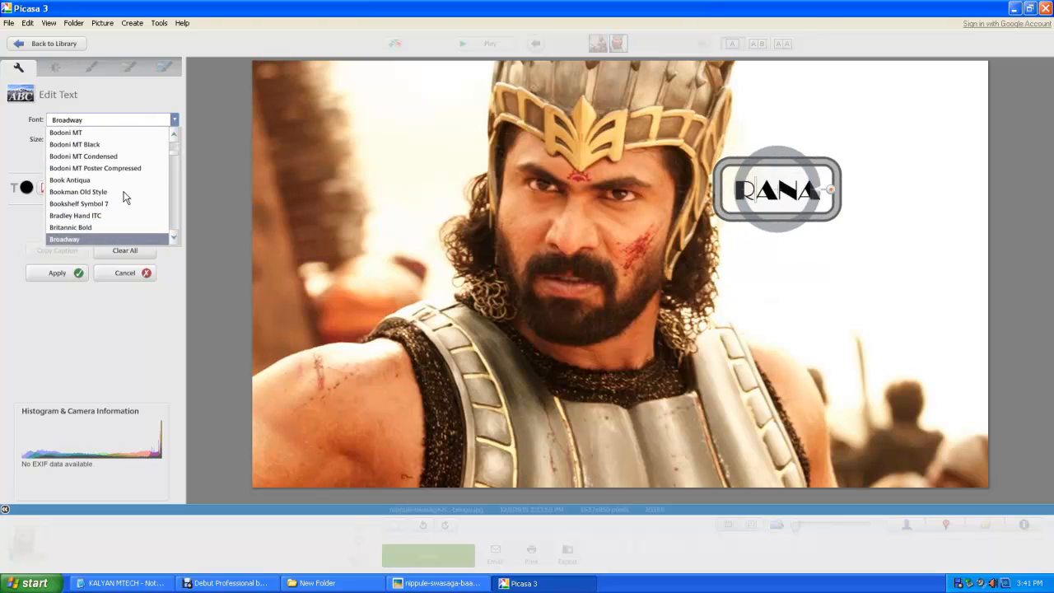
pyautogui.scroll(-3, 125, 198)
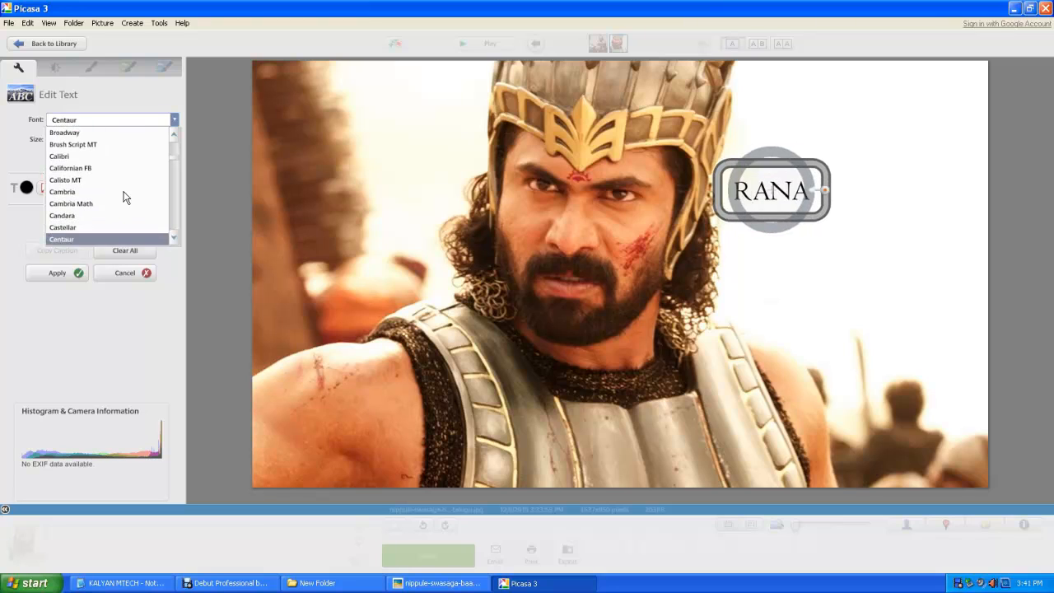
pyautogui.scroll(-2, 125, 197)
pyautogui.scroll(-5, 125, 198)
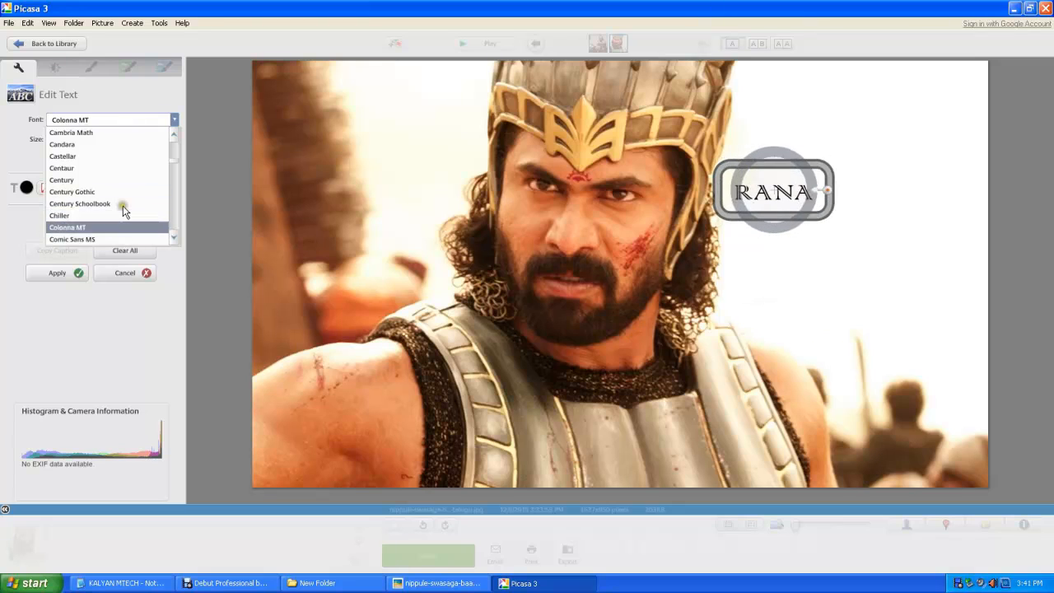
pyautogui.scroll(-2, 123, 210)
pyautogui.press('s')
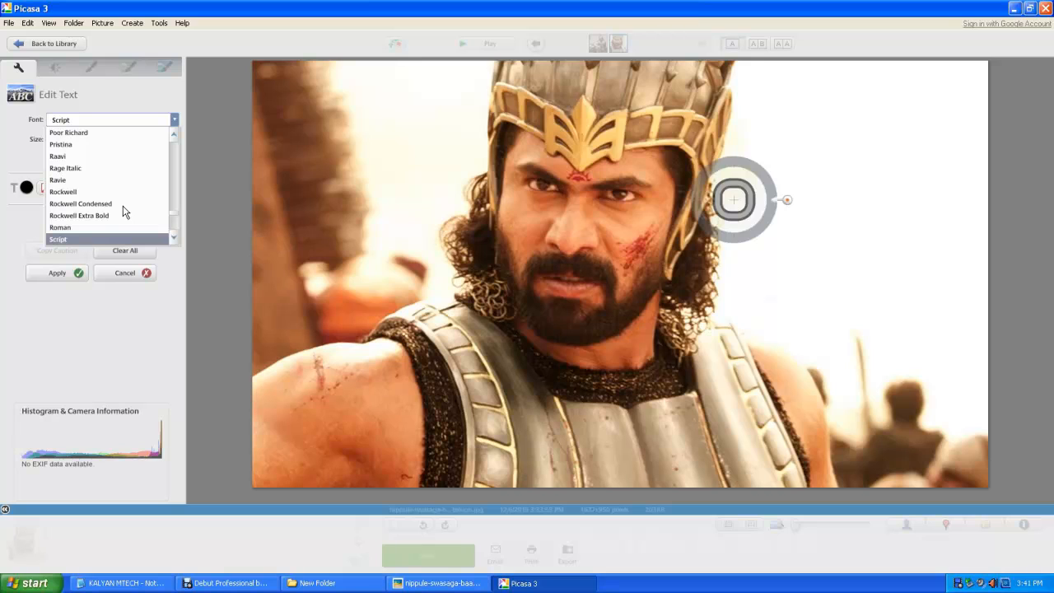
pyautogui.scroll(-1, 126, 212)
pyautogui.scroll(-1, 124, 212)
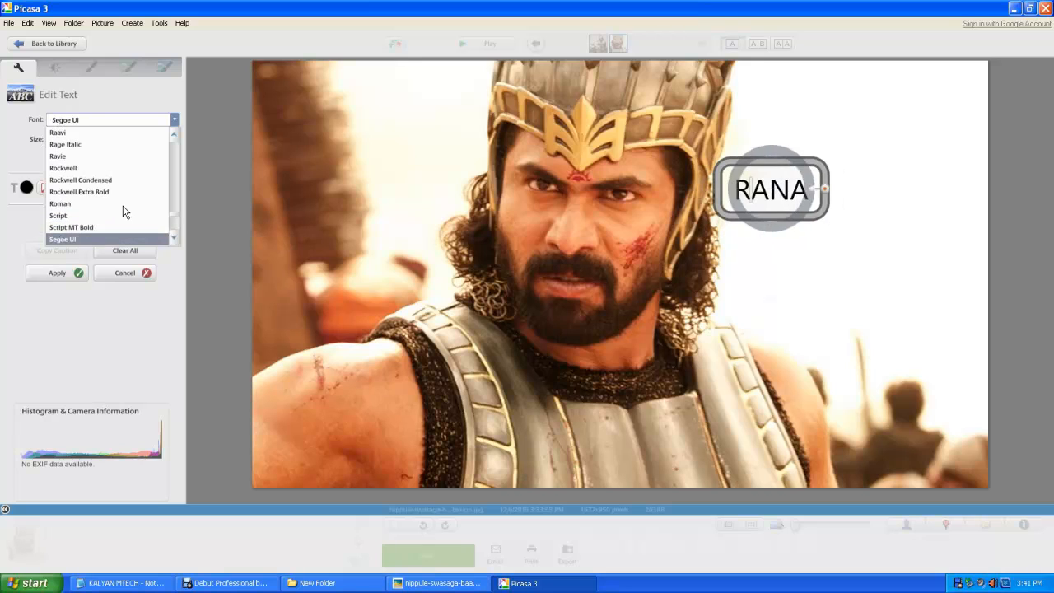
pyautogui.scroll(5, 123, 212)
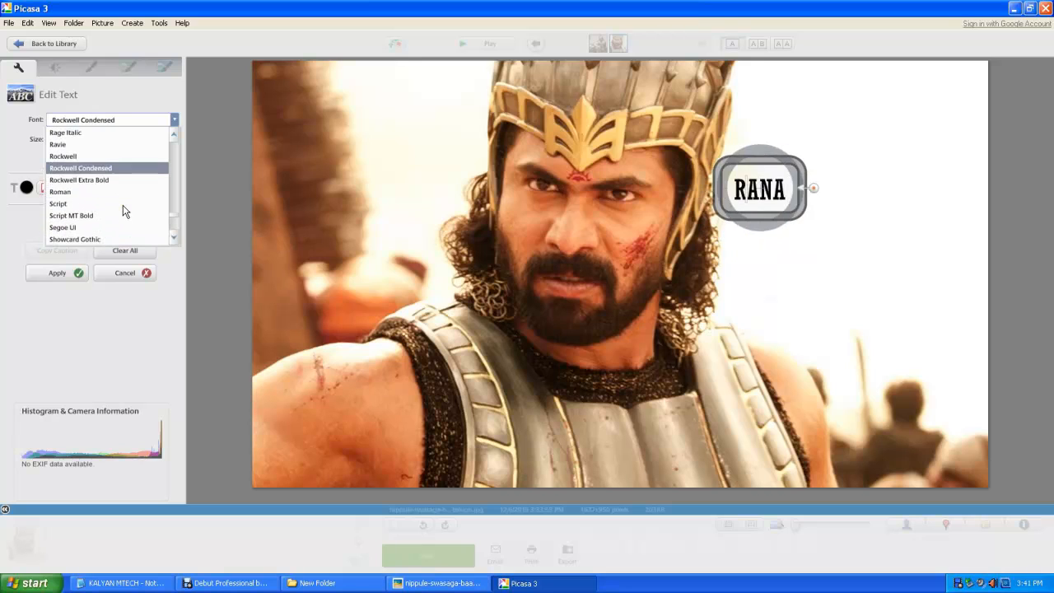
pyautogui.scroll(-6, 123, 213)
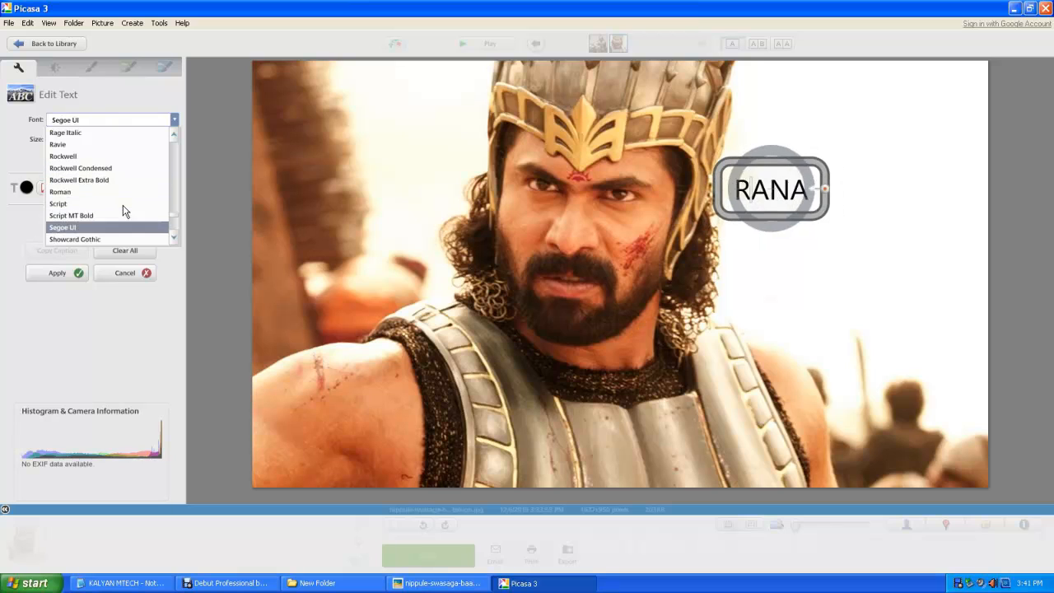
pyautogui.scroll(-2, 124, 212)
pyautogui.scroll(2, 123, 212)
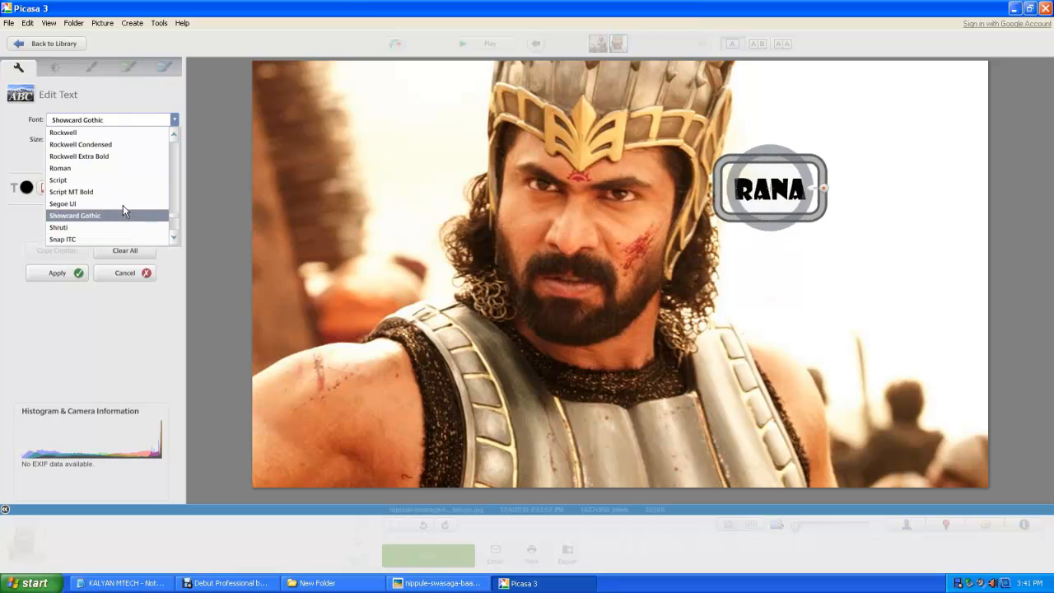
pyautogui.scroll(1, 123, 208)
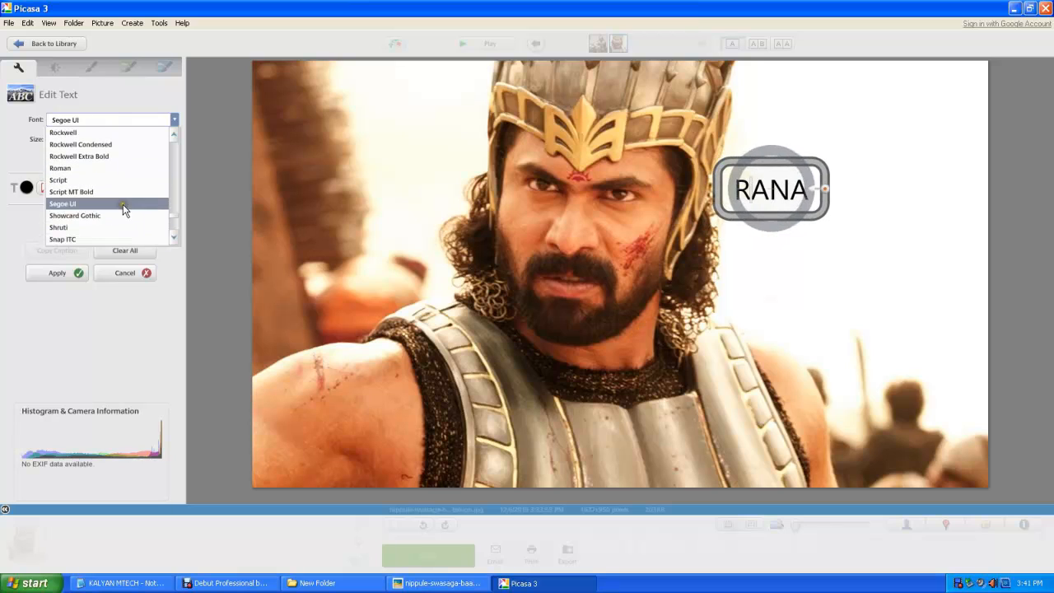
pyautogui.click(83, 216)
# Step: Enlarge and tilt the RANA text on the blank background beside the helmet and apply it to the photo
pyautogui.scroll(3, 775, 200)
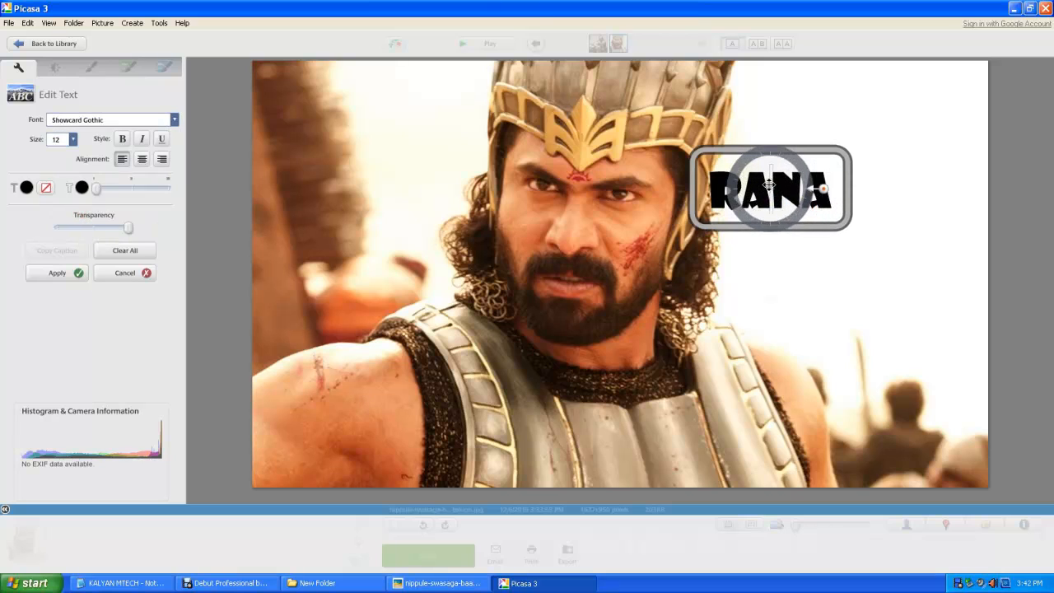
pyautogui.moveTo(773, 193); pyautogui.dragTo(863, 184)
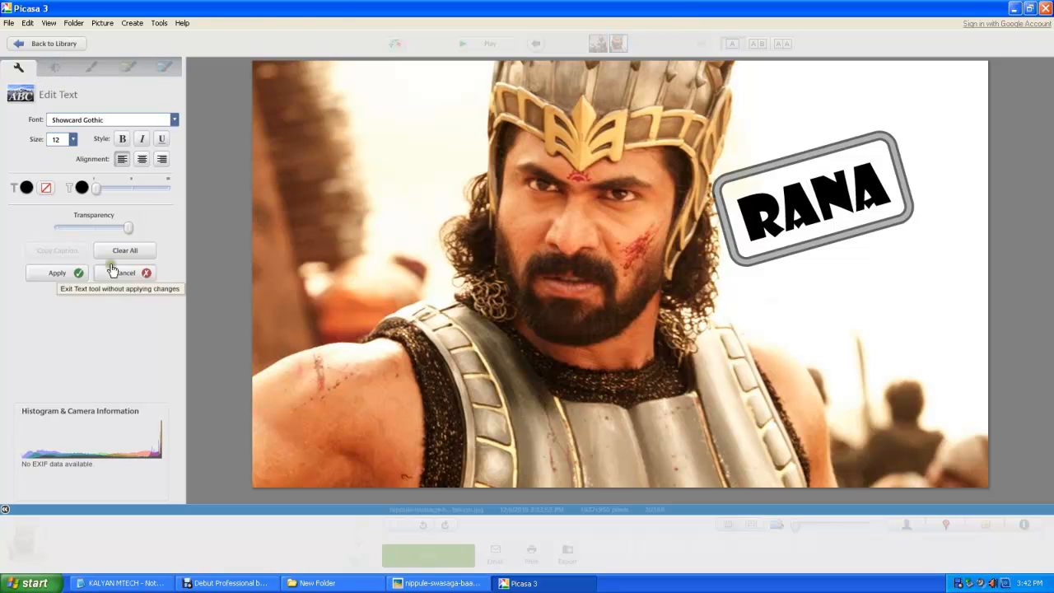
pyautogui.click(76, 276)
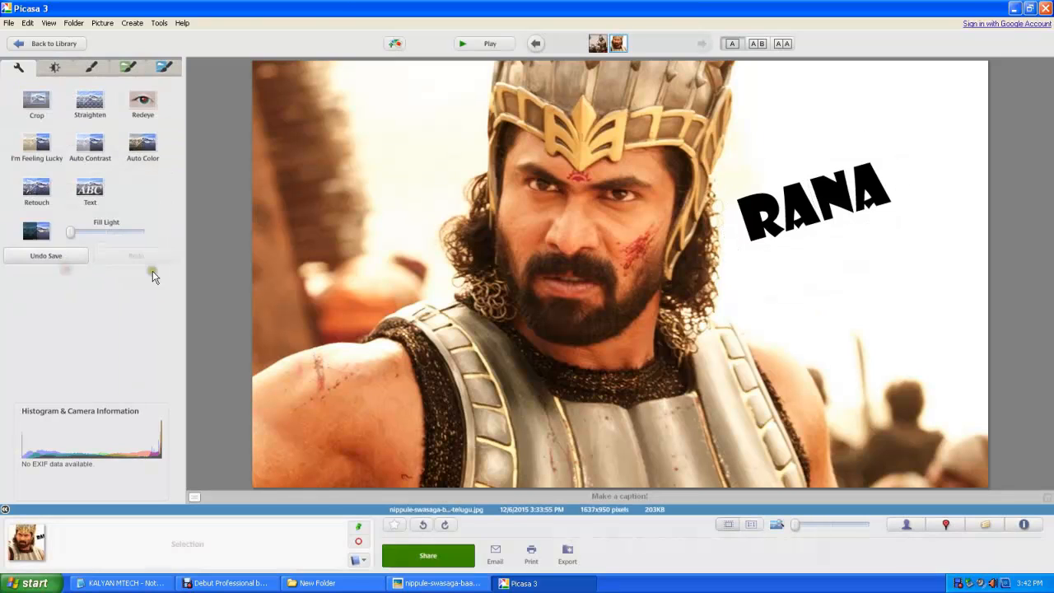
# Step: Try the B&W effect on the photo and undo it
pyautogui.click(50, 69)
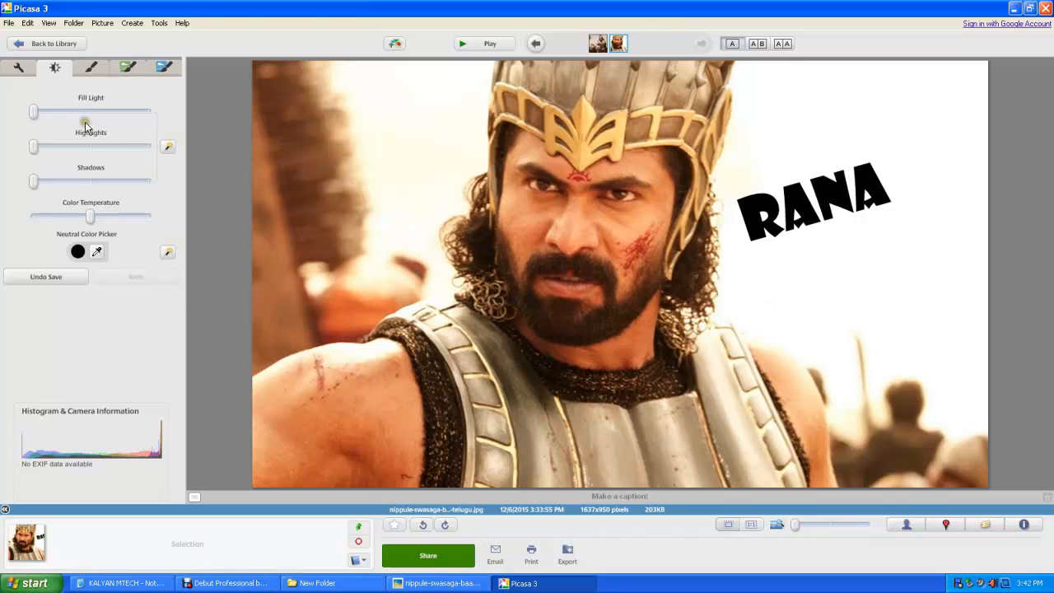
pyautogui.click(93, 69)
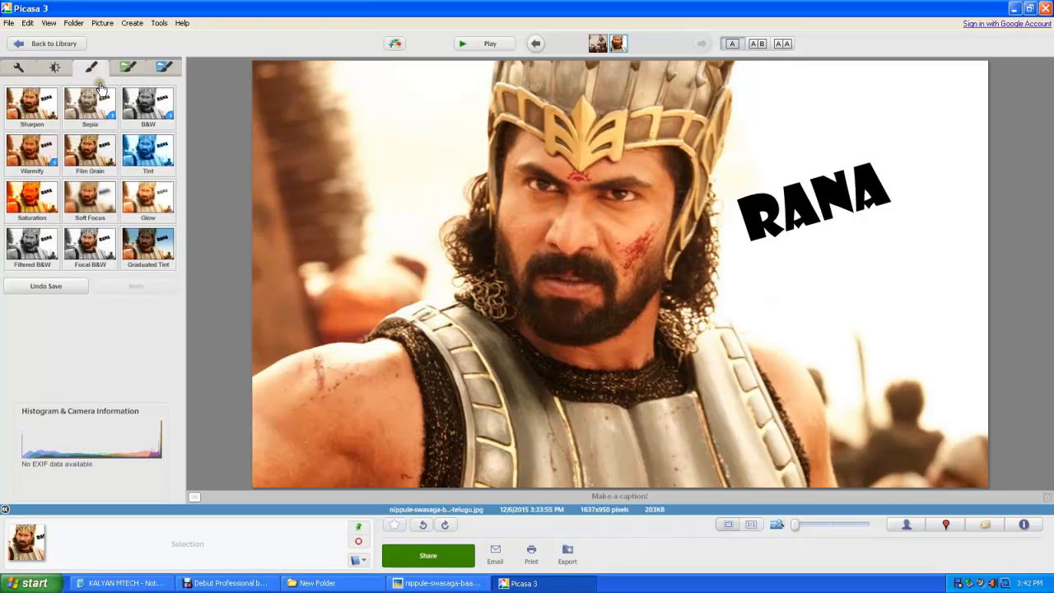
pyautogui.click(153, 114)
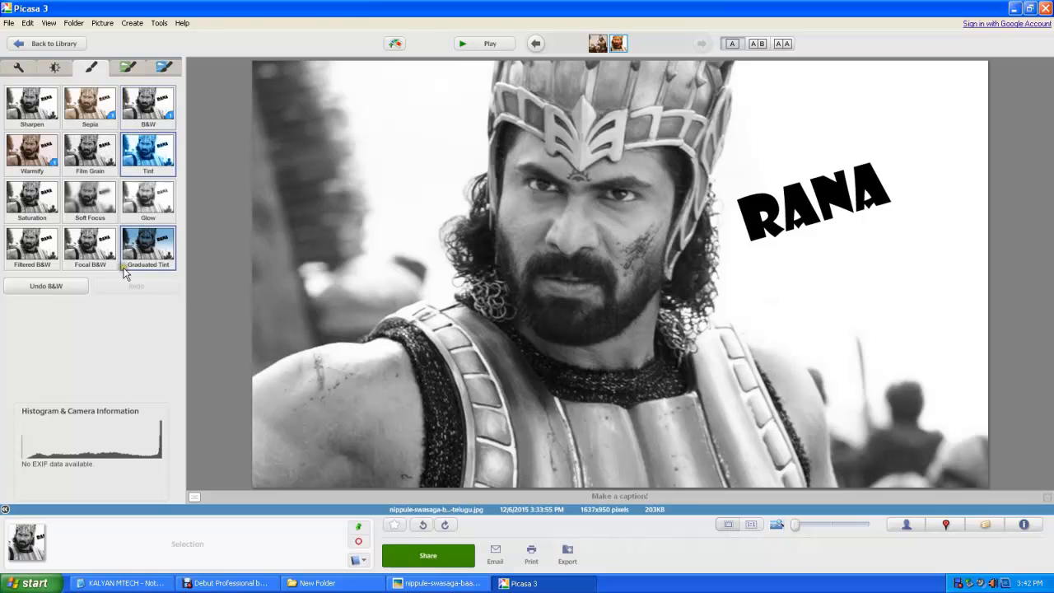
pyautogui.click(58, 285)
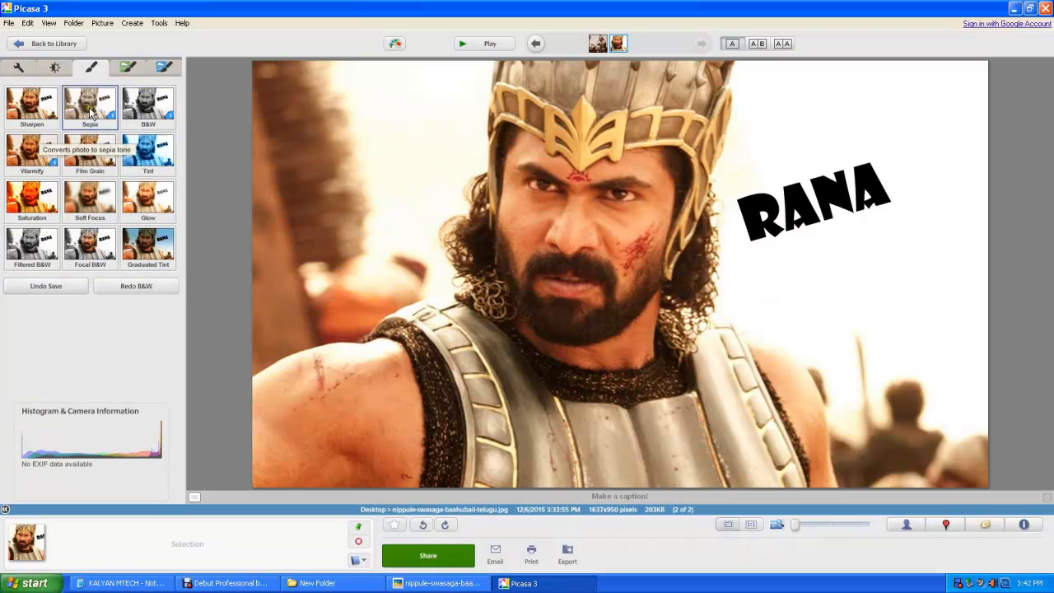
# Step: Try the Pencil Sketch effect with different radius and strength settings, and return to the library discarding the changes
pyautogui.click(128, 67)
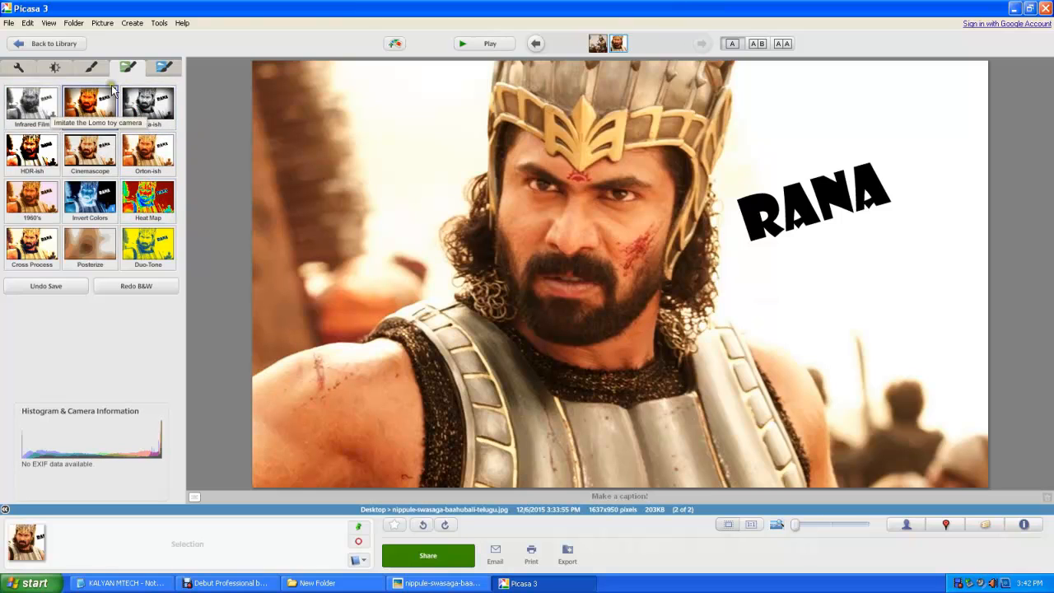
pyautogui.click(164, 67)
pyautogui.click(155, 162)
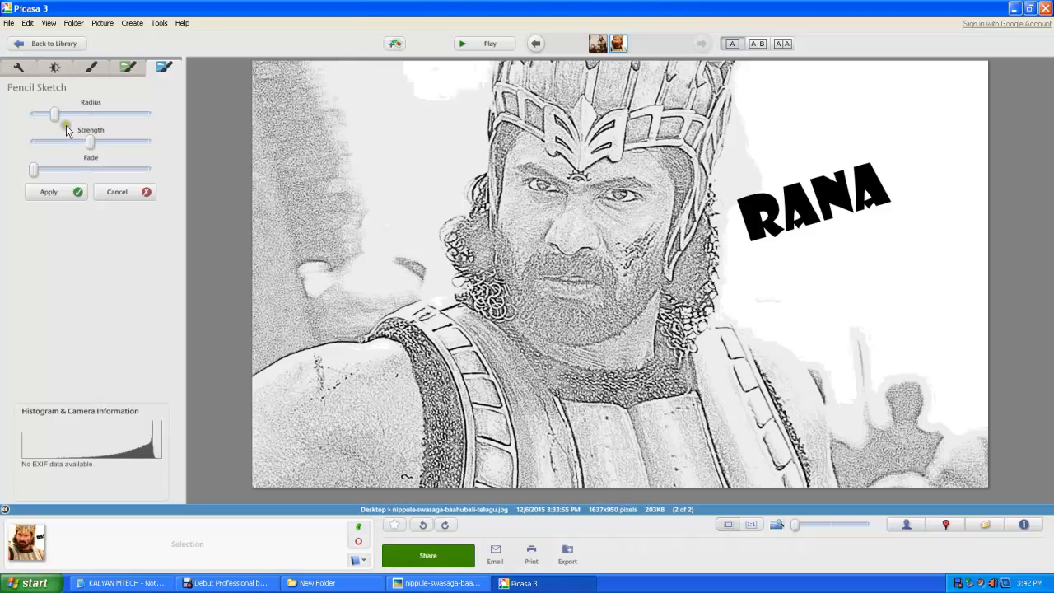
pyautogui.moveTo(56, 117); pyautogui.dragTo(144, 119)
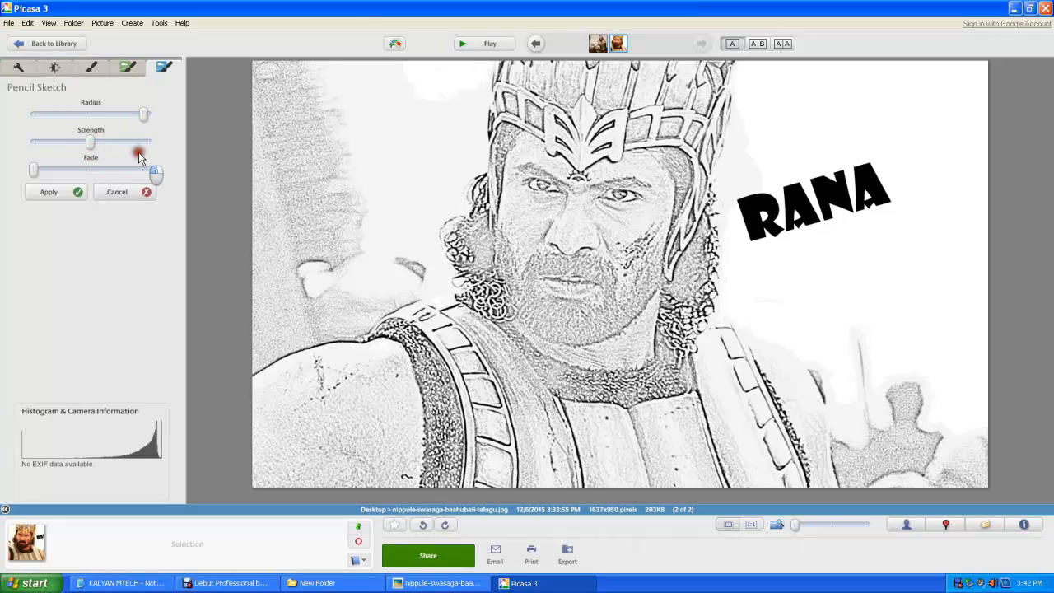
pyautogui.moveTo(93, 143); pyautogui.dragTo(148, 148)
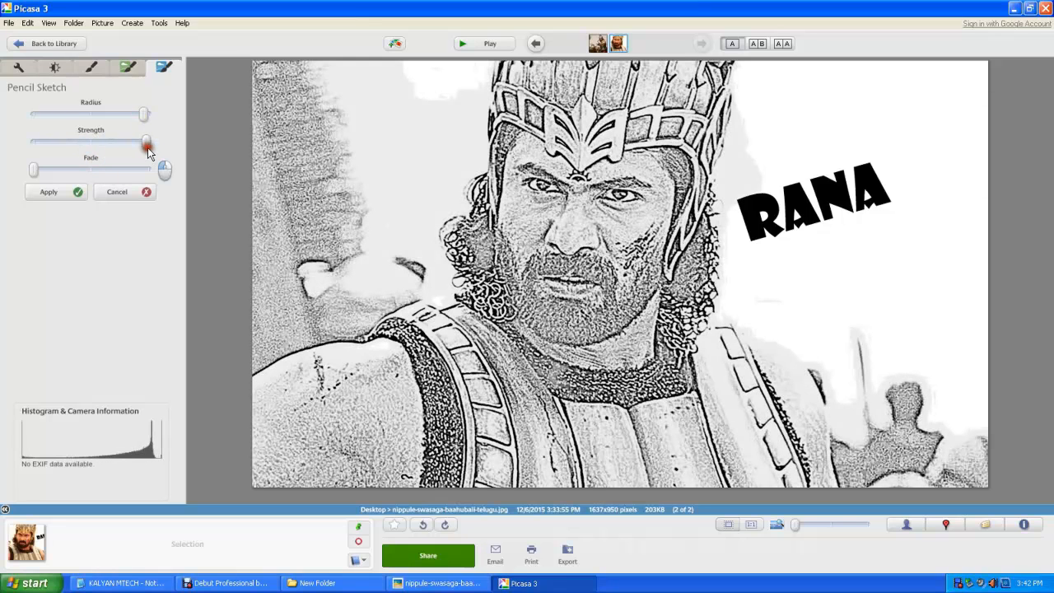
pyautogui.moveTo(36, 174)
pyautogui.mouseDown()
pyautogui.moveTo(162, 176)
pyautogui.moveTo(20, 181)
pyautogui.mouseUp()
pyautogui.moveTo(145, 143); pyautogui.dragTo(71, 141)
pyautogui.moveTo(144, 114); pyautogui.dragTo(59, 124)
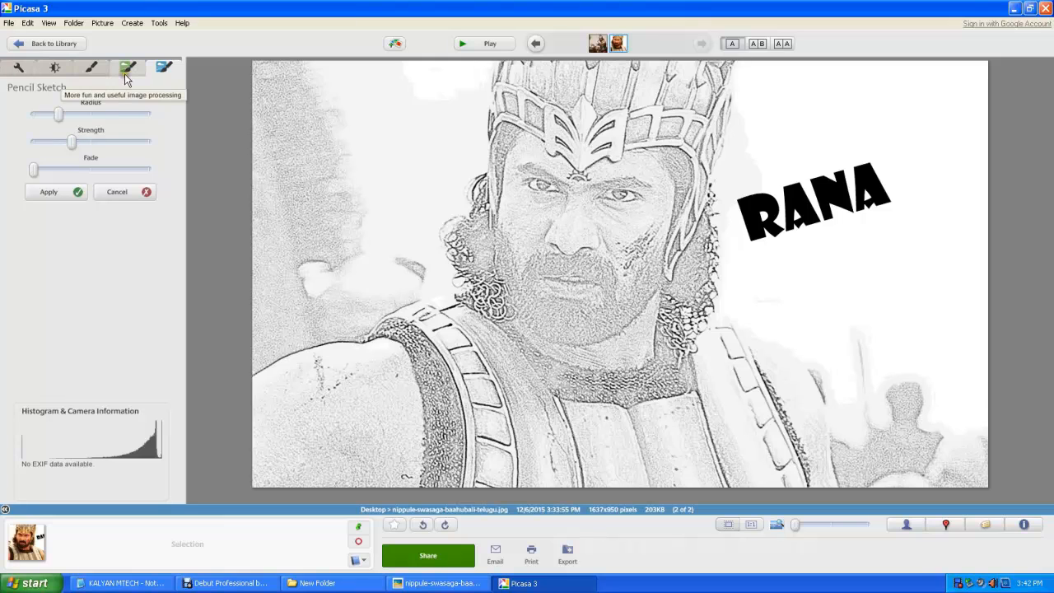
pyautogui.click(53, 45)
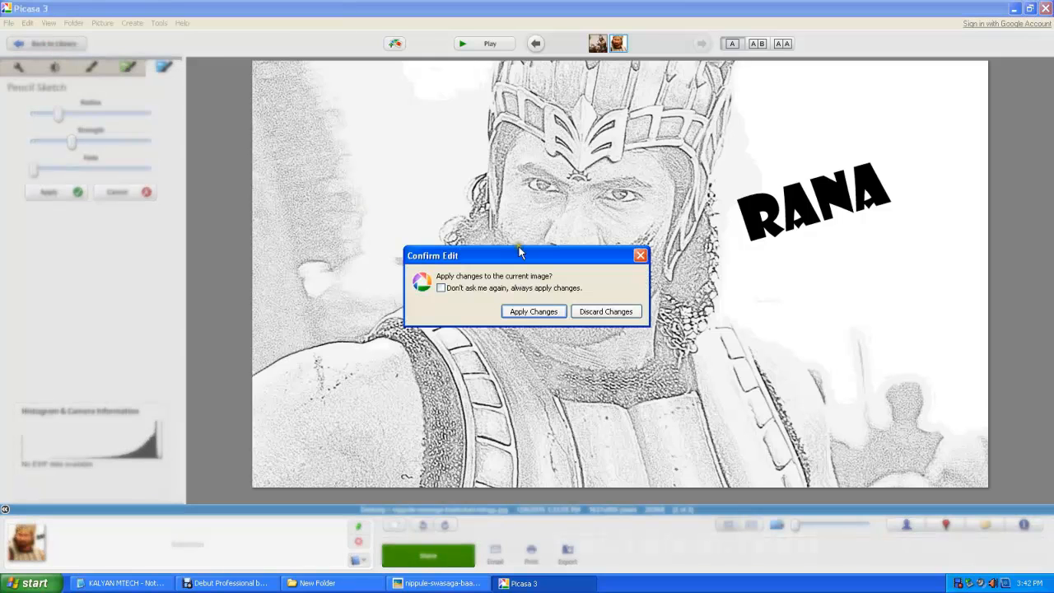
pyautogui.click(609, 311)
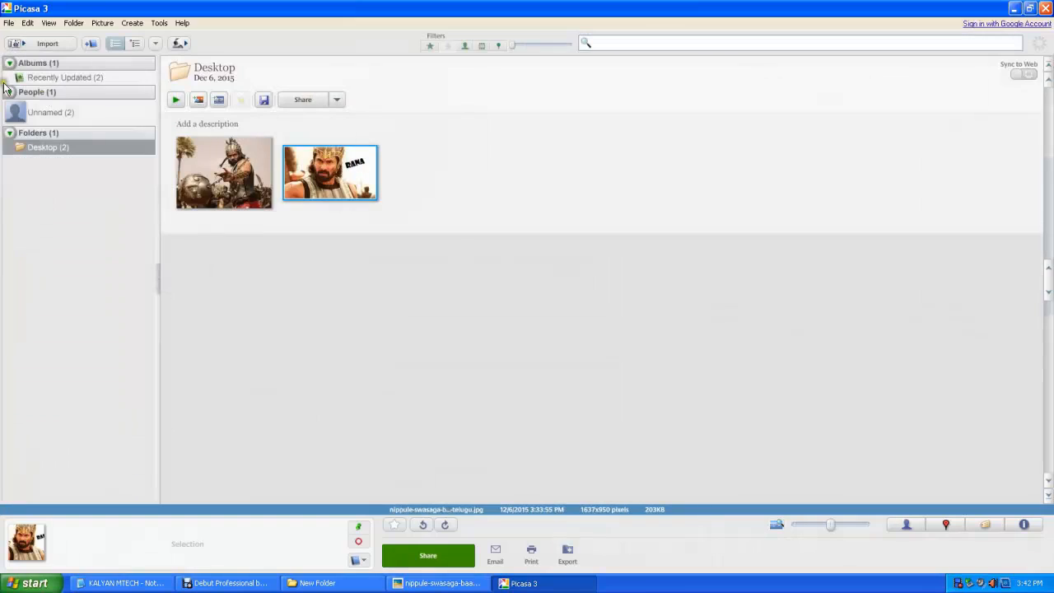
# Step: Look at the import screen for the removable drive and close it without importing anything
pyautogui.click(247, 169)
pyautogui.click(47, 43)
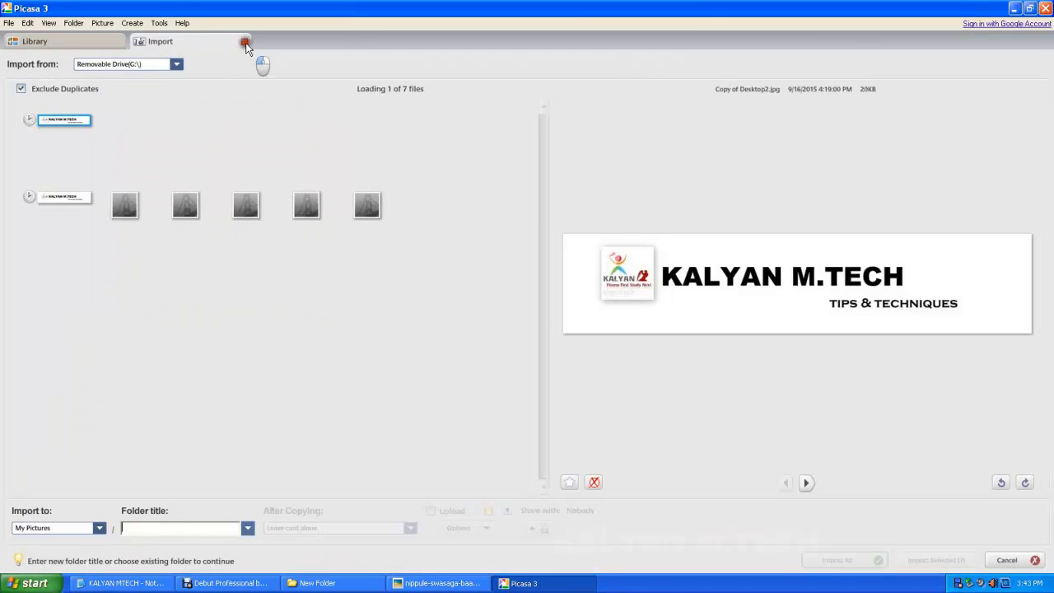
pyautogui.click(243, 41)
# Step: Start a picture collage from the photo of the warrior with the spiked ball and use the Mosaic layout
pyautogui.click(133, 23)
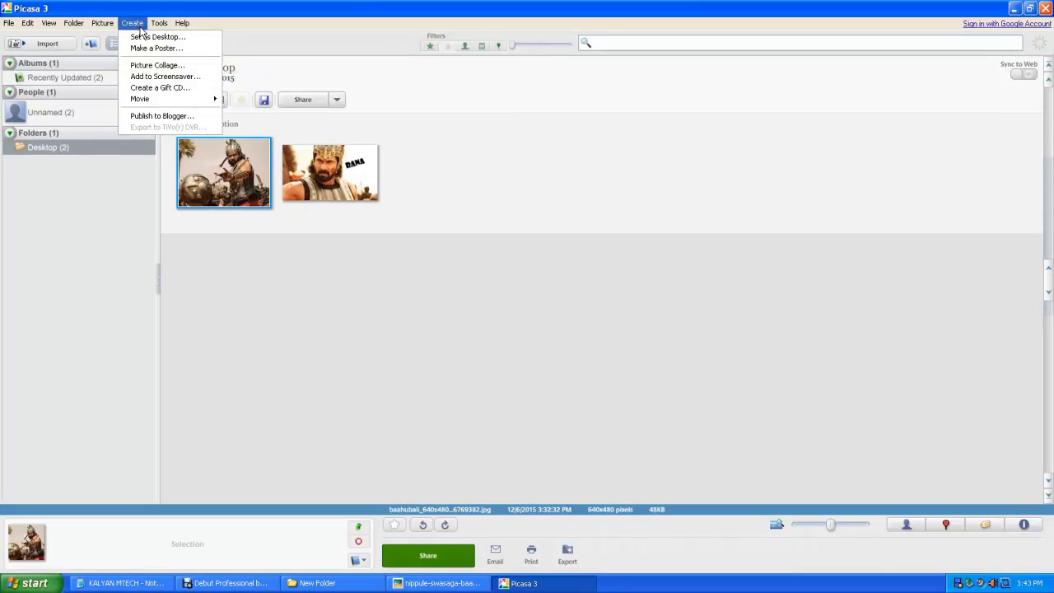
pyautogui.click(166, 64)
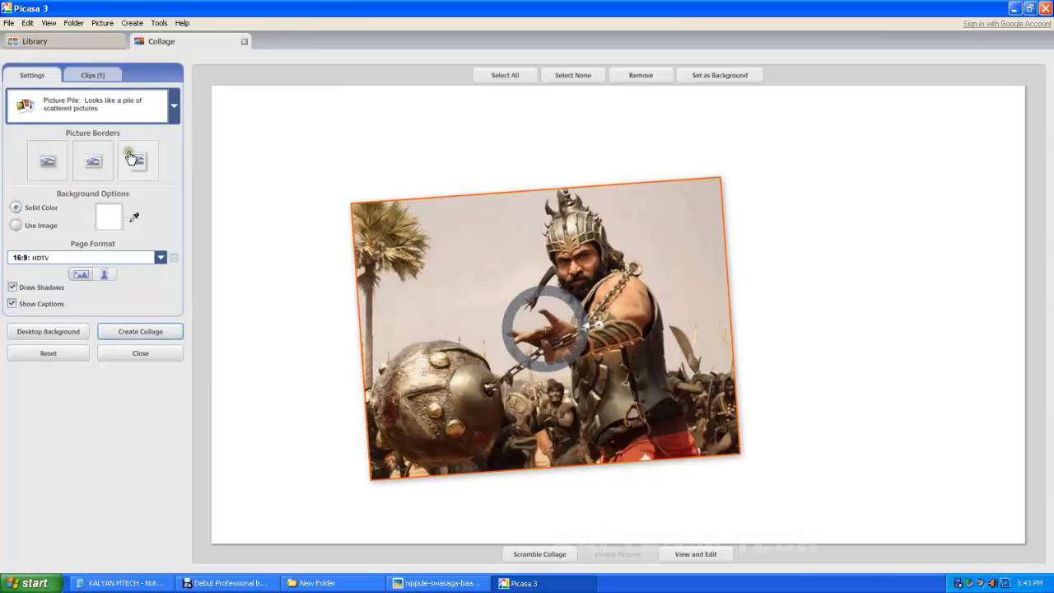
pyautogui.click(125, 110)
pyautogui.click(111, 170)
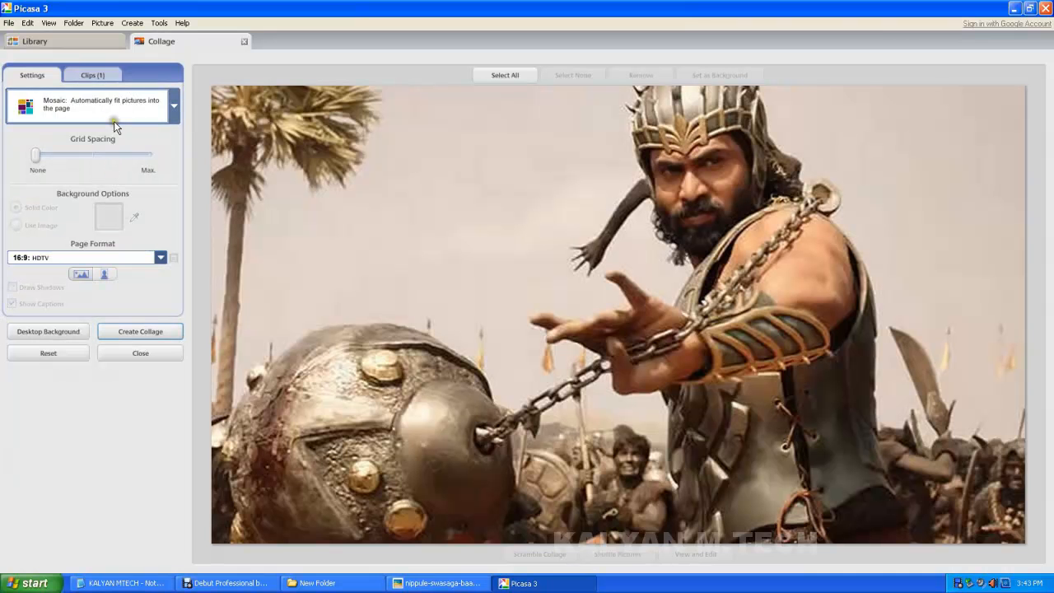
# Step: Change the collage layout to Grid
pyautogui.click(115, 109)
pyautogui.press('Up')
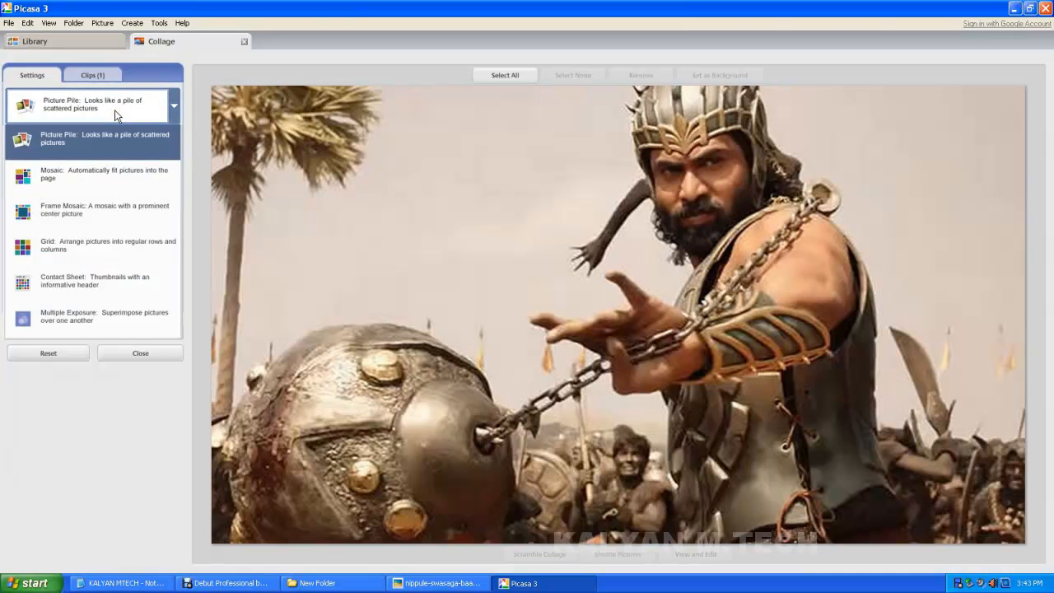
pyautogui.press('Down')
pyautogui.press('Down')
pyautogui.press('Down')
pyautogui.press('Return')
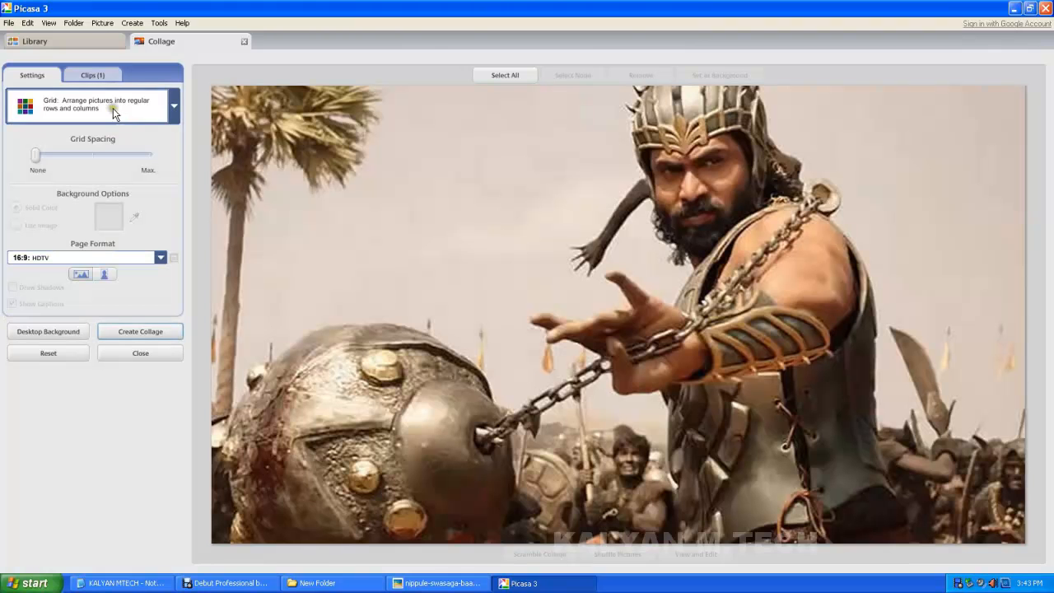
# Step: Close the collage and discard its unsaved changes
pyautogui.click(103, 108)
pyautogui.press('Up')
pyautogui.press('Up')
pyautogui.press('Up')
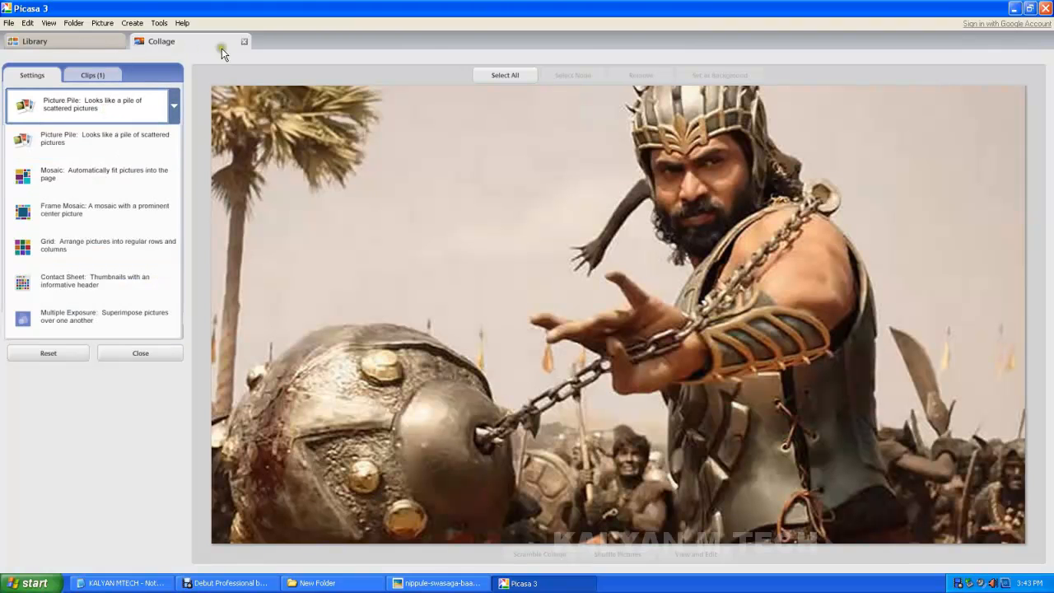
pyautogui.click(244, 43)
pyautogui.click(244, 43)
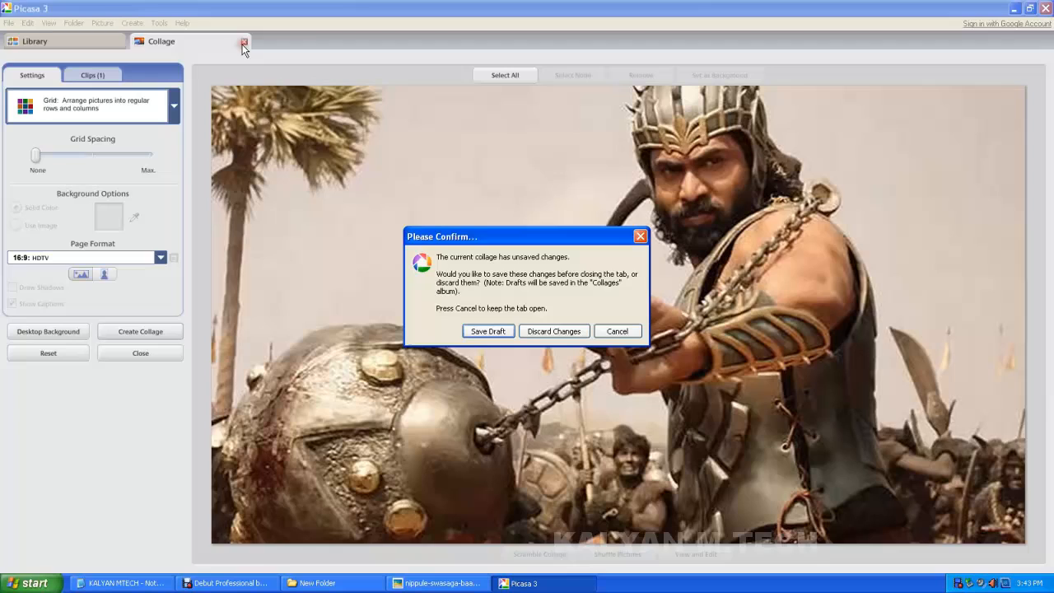
pyautogui.click(564, 337)
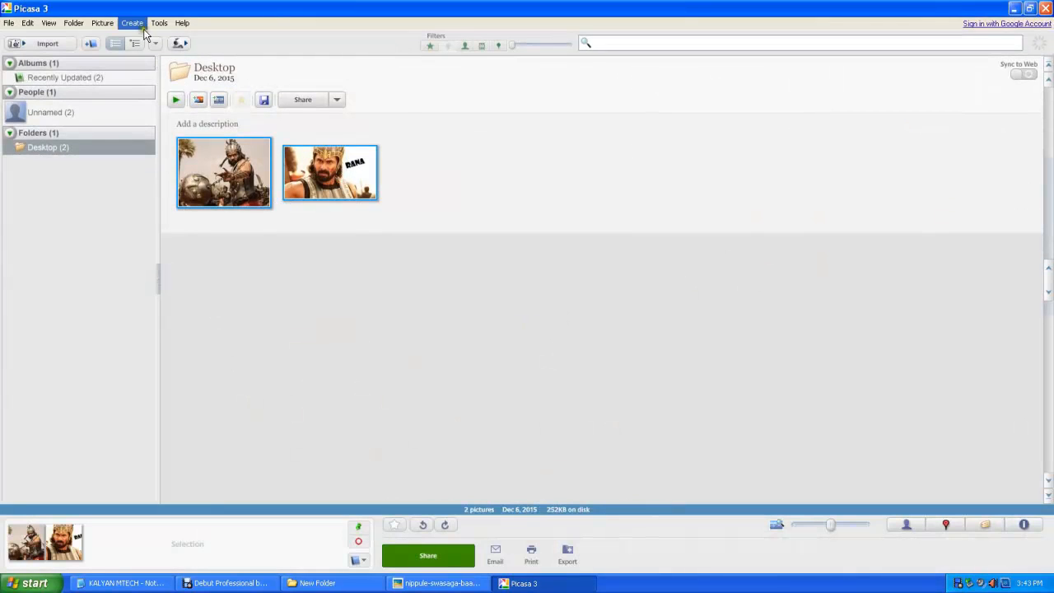
# Step: Make a poster from the two selected photos at 200% poster size on 4x6 paper and return to the library
pyautogui.click(142, 24)
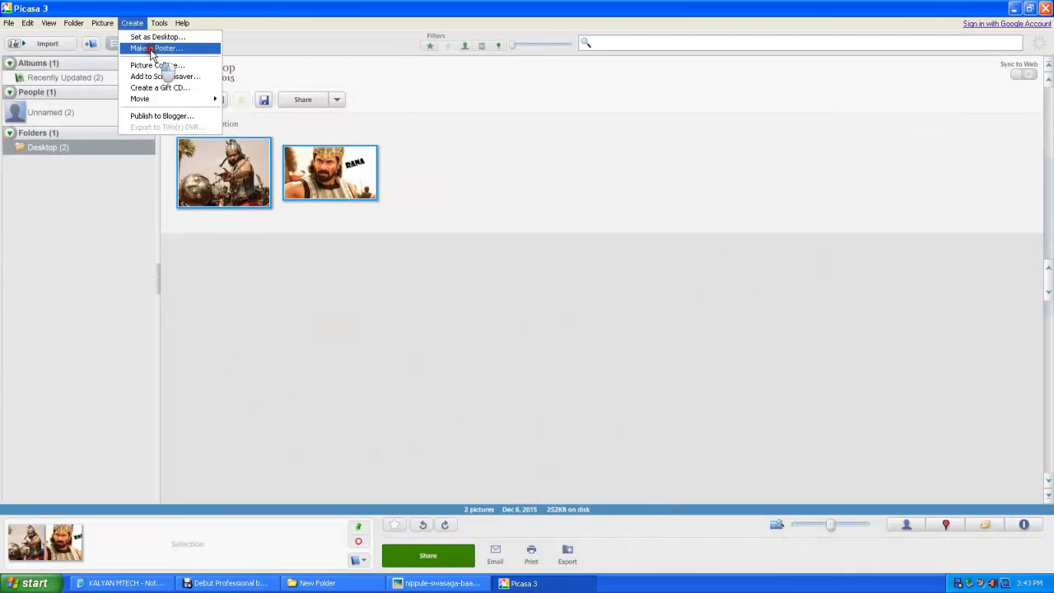
pyautogui.click(153, 48)
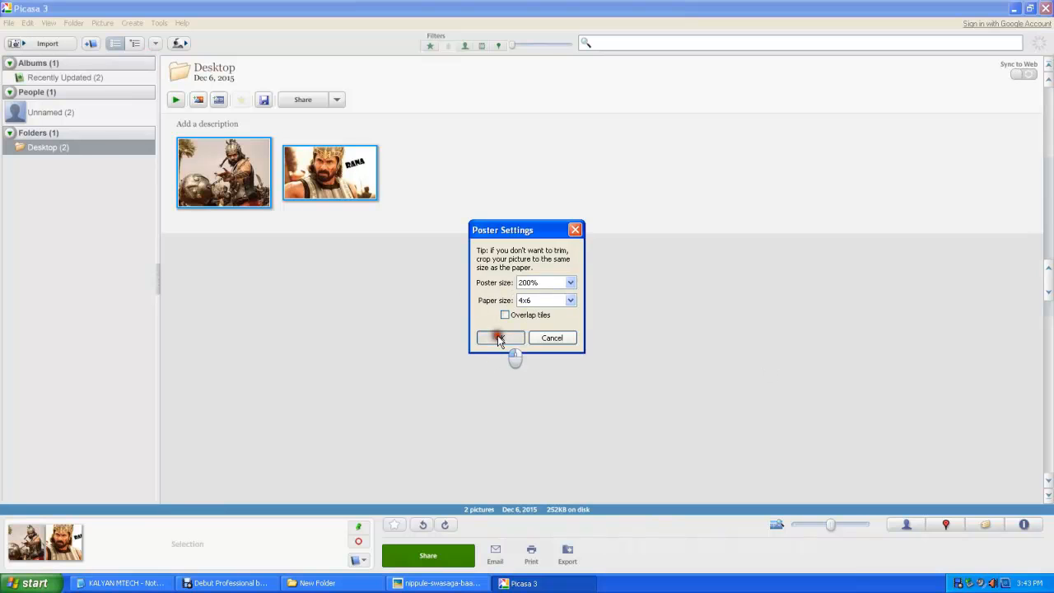
pyautogui.click(497, 337)
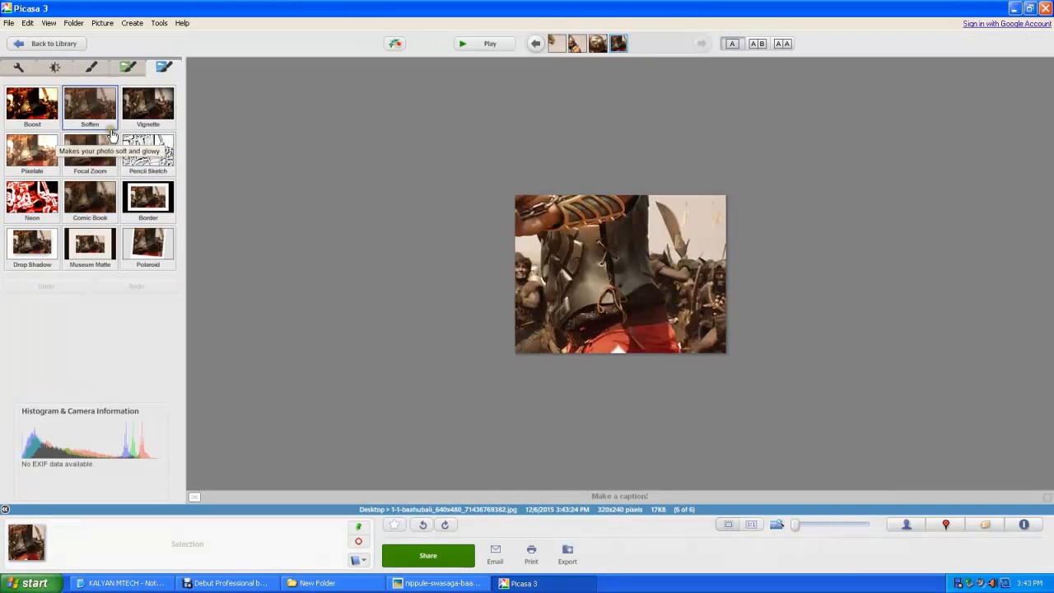
pyautogui.click(50, 43)
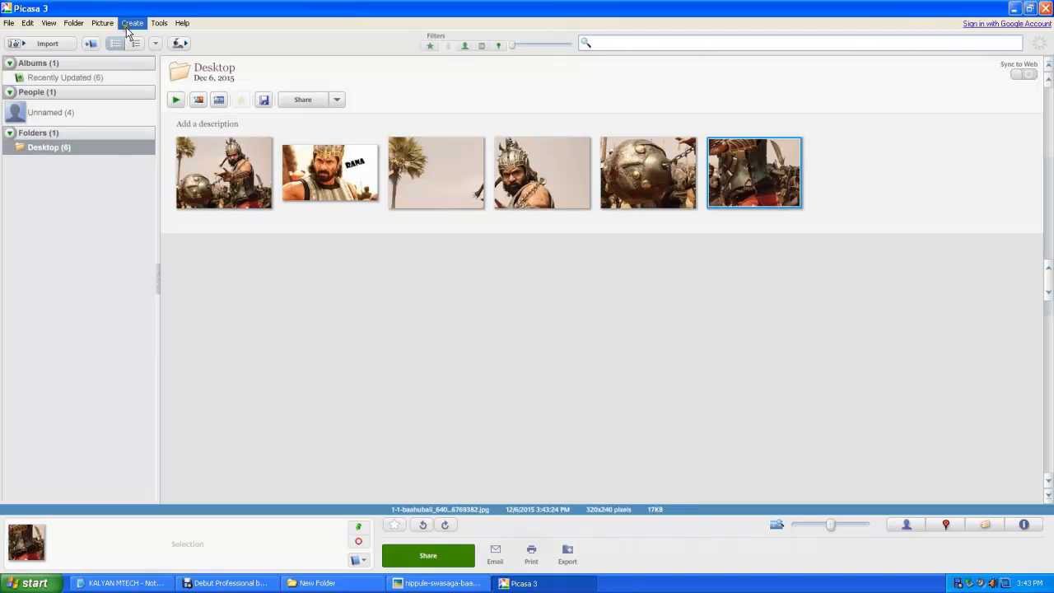
# Step: Delete the four poster tile images in the Desktop folder from disk
pyautogui.click(444, 183)
pyautogui.keyDown('ctrl'); pyautogui.click(563, 189); pyautogui.keyUp('ctrl')
pyautogui.keyDown('ctrl'); pyautogui.click(671, 198); pyautogui.keyUp('ctrl')
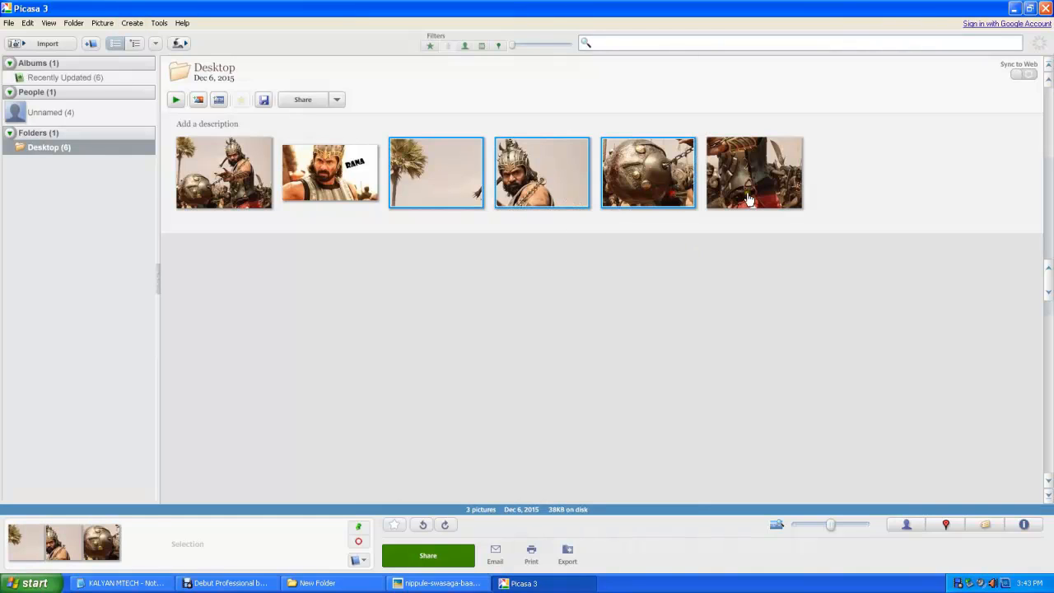
pyautogui.keyDown('ctrl'); pyautogui.click(748, 199); pyautogui.keyUp('ctrl')
pyautogui.rightClick(746, 193)
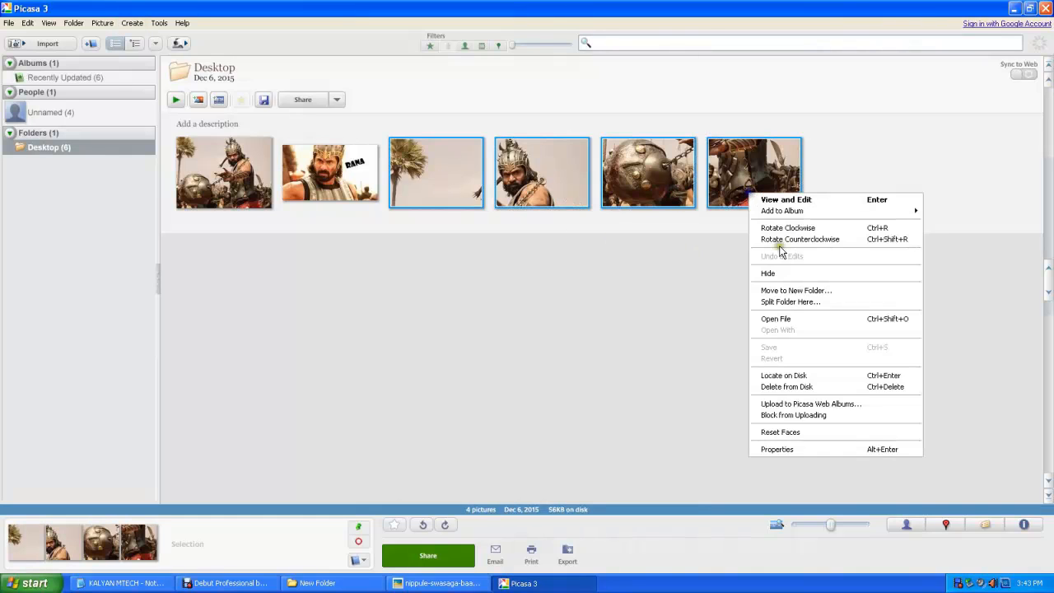
pyautogui.click(821, 387)
pyautogui.click(565, 321)
# Step: Locate the RANA photo's file on disk, view it in its folder and close the folder window
pyautogui.rightClick(316, 164)
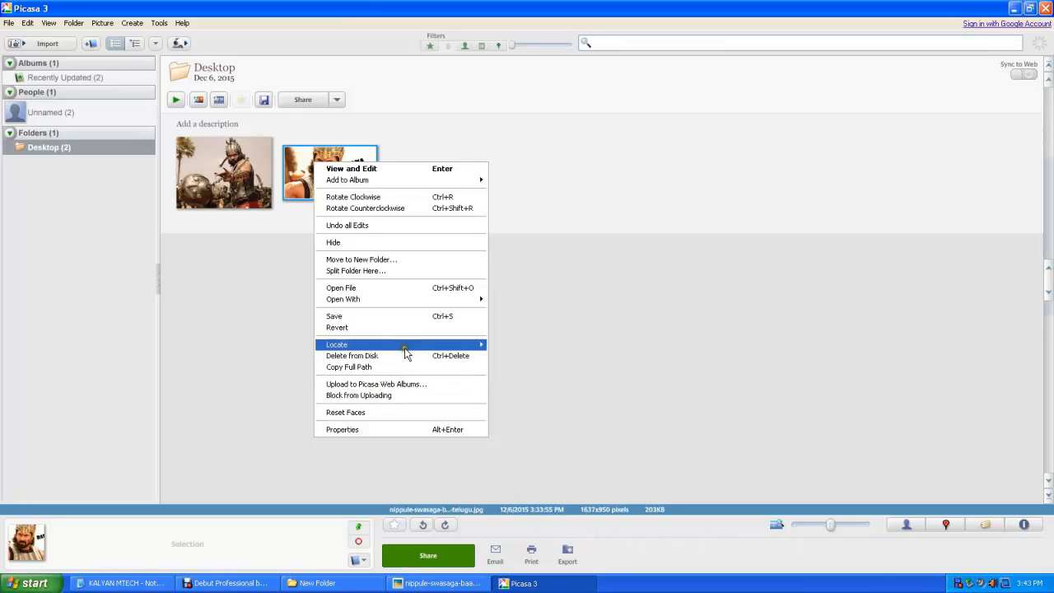
pyautogui.moveTo(402, 346)
pyautogui.click(501, 346)
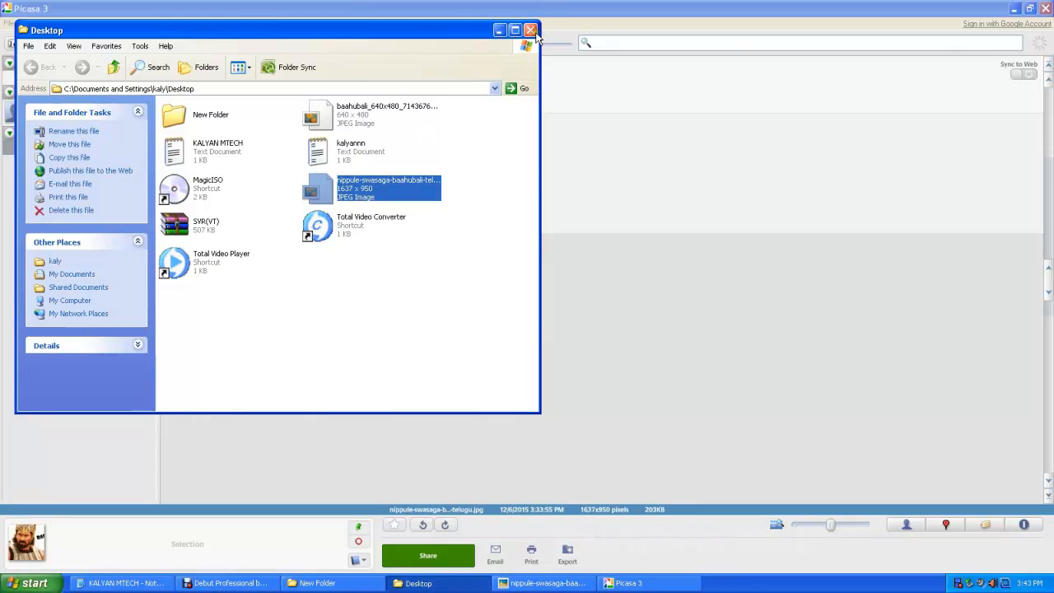
pyautogui.click(531, 31)
# Step: Start a picture collage from both Desktop photos and use the Frame Mosaic layout
pyautogui.click(238, 173)
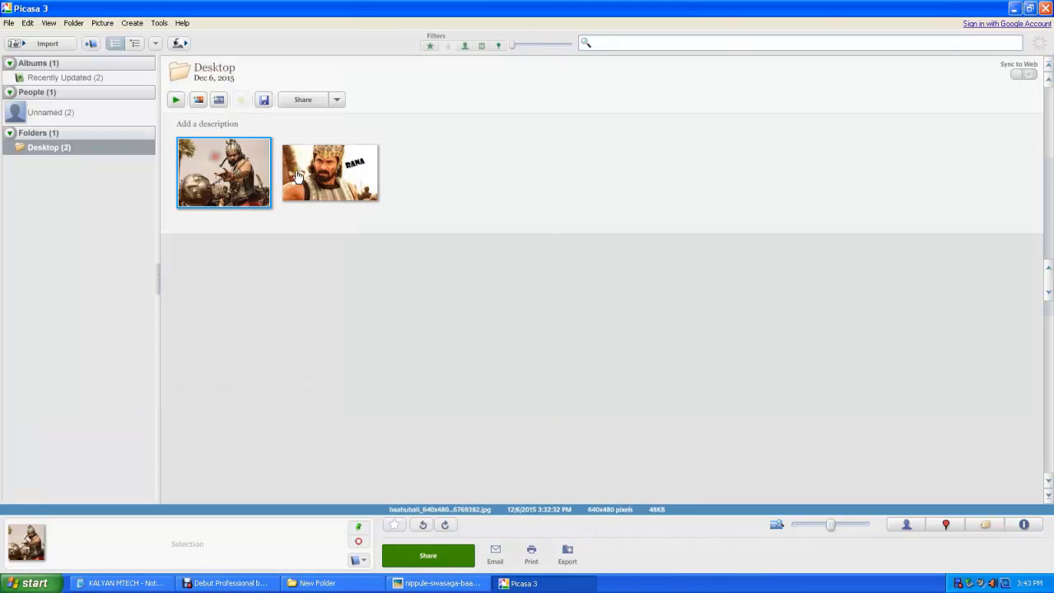
pyautogui.keyDown('ctrl'); pyautogui.click(344, 174); pyautogui.keyUp('ctrl')
pyautogui.click(133, 23)
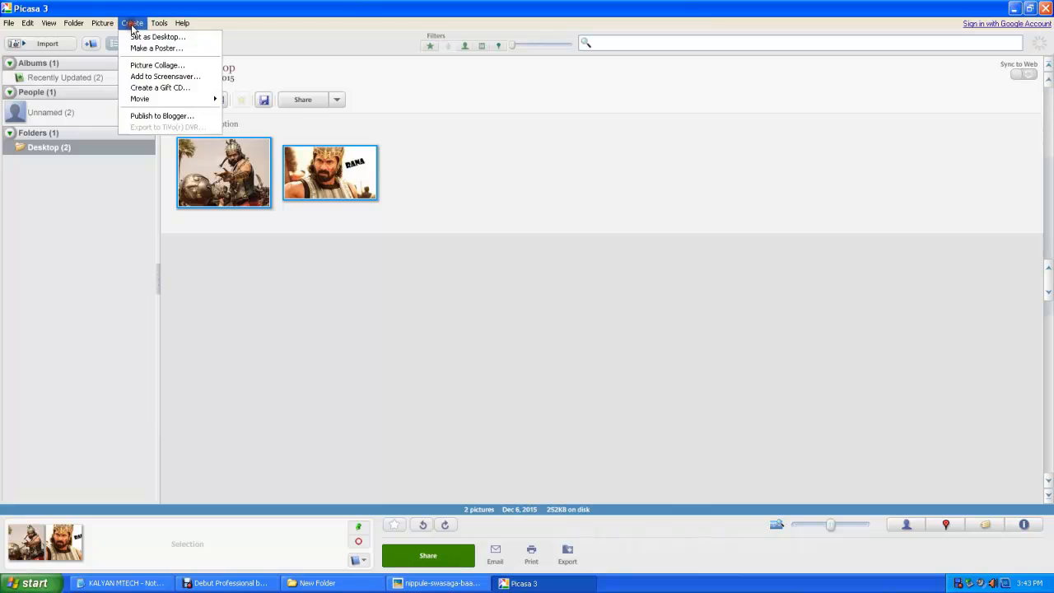
pyautogui.click(157, 66)
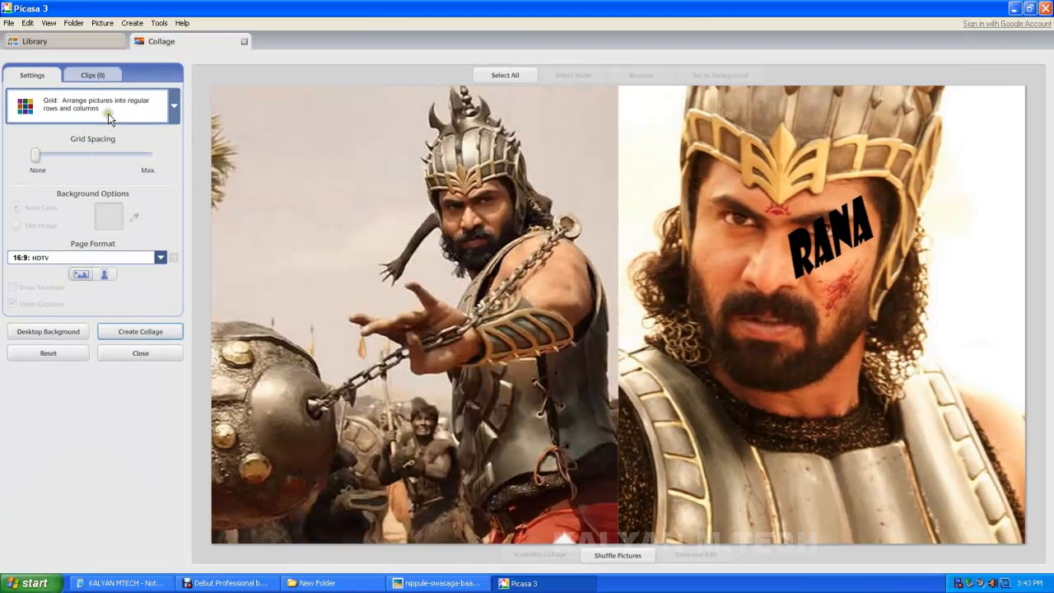
pyautogui.click(108, 113)
pyautogui.click(116, 205)
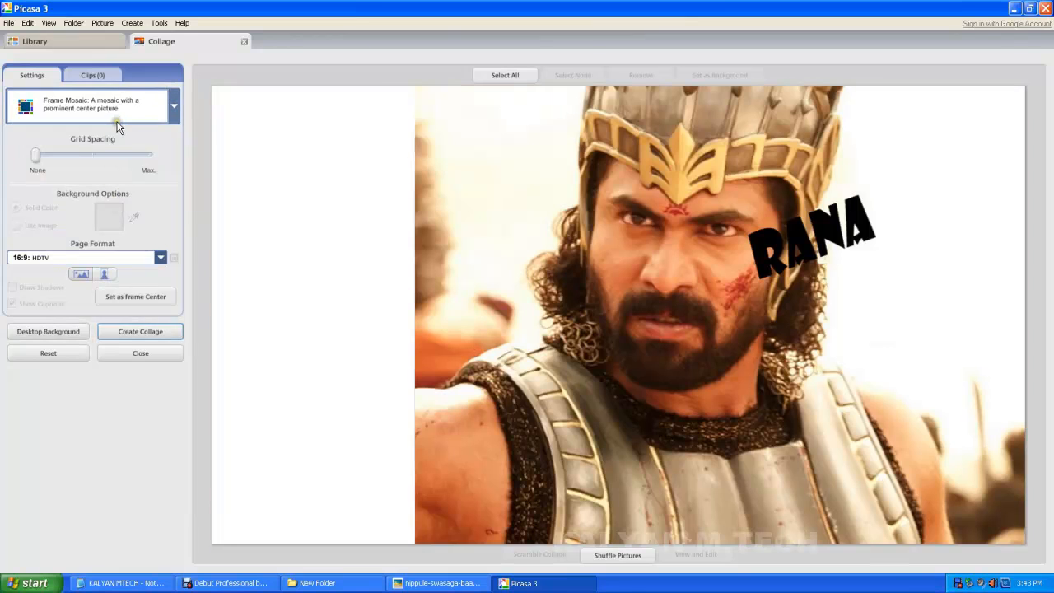
# Step: Change the collage layout to Contact Sheet and then to Multiple Exposure
pyautogui.click(107, 107)
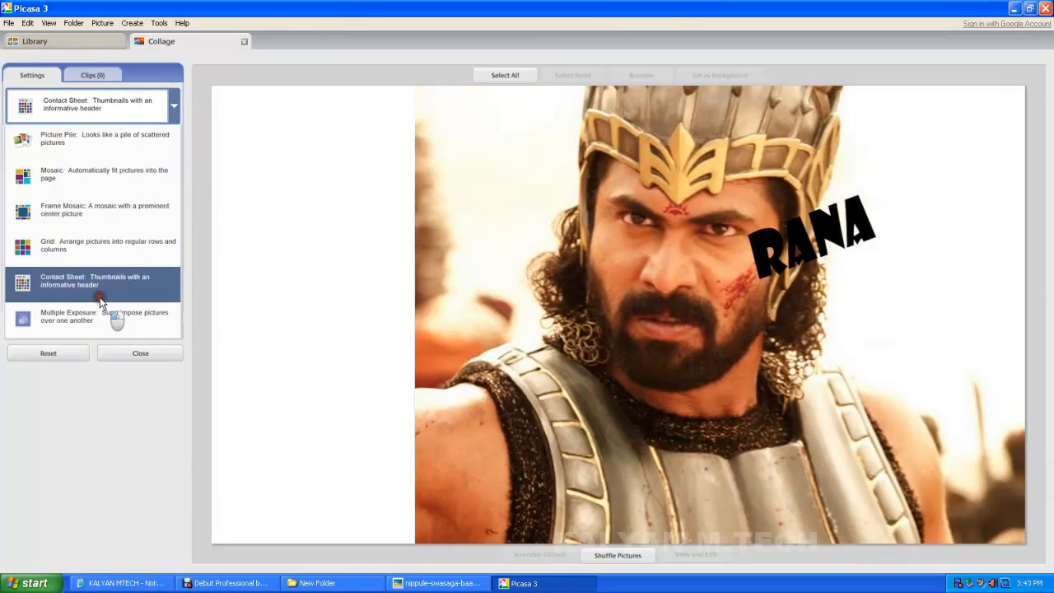
pyautogui.click(99, 290)
pyautogui.click(97, 113)
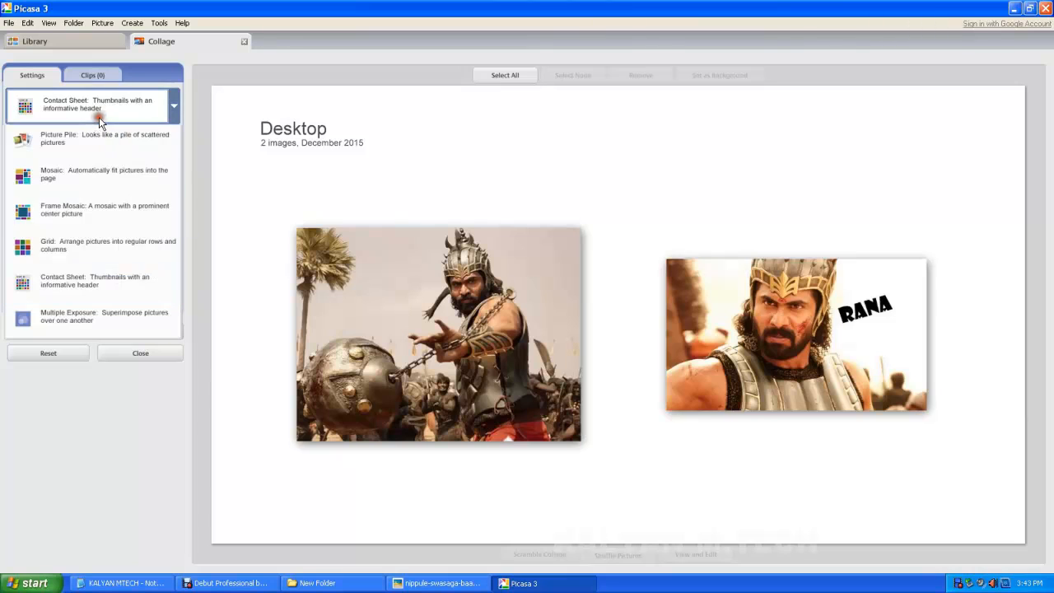
pyautogui.click(105, 326)
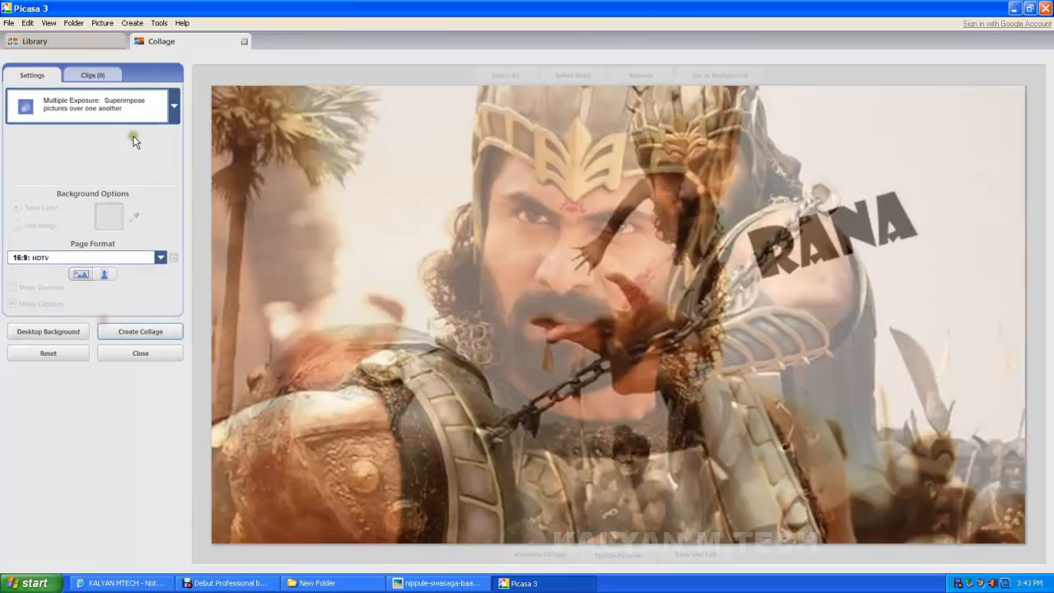
# Step: Try the Picture Pile layout on the collage, then close the collage and discard its changes
pyautogui.click(92, 111)
pyautogui.click(106, 140)
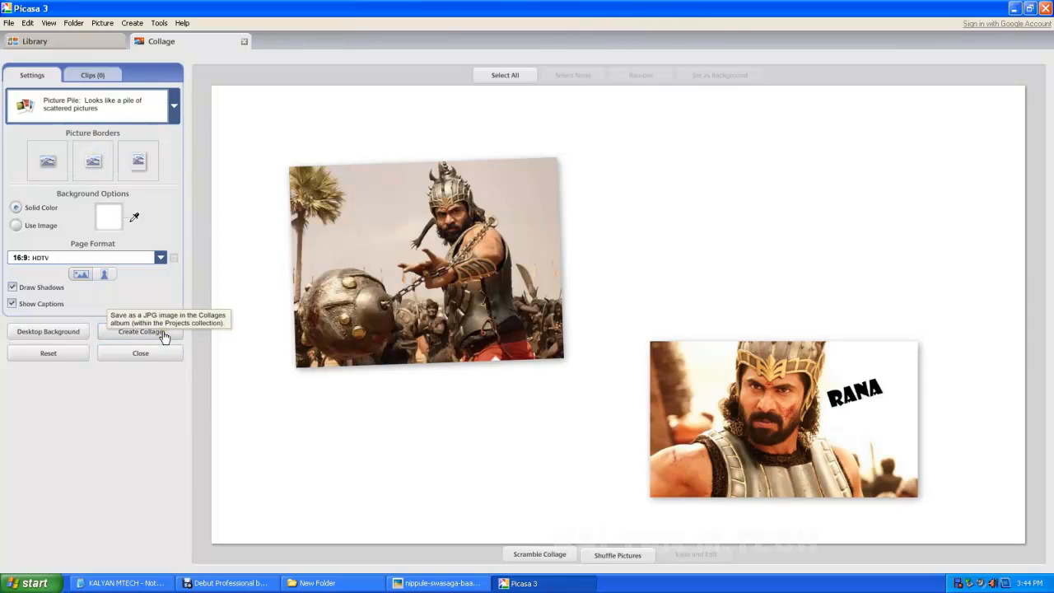
pyautogui.click(141, 354)
pyautogui.click(551, 332)
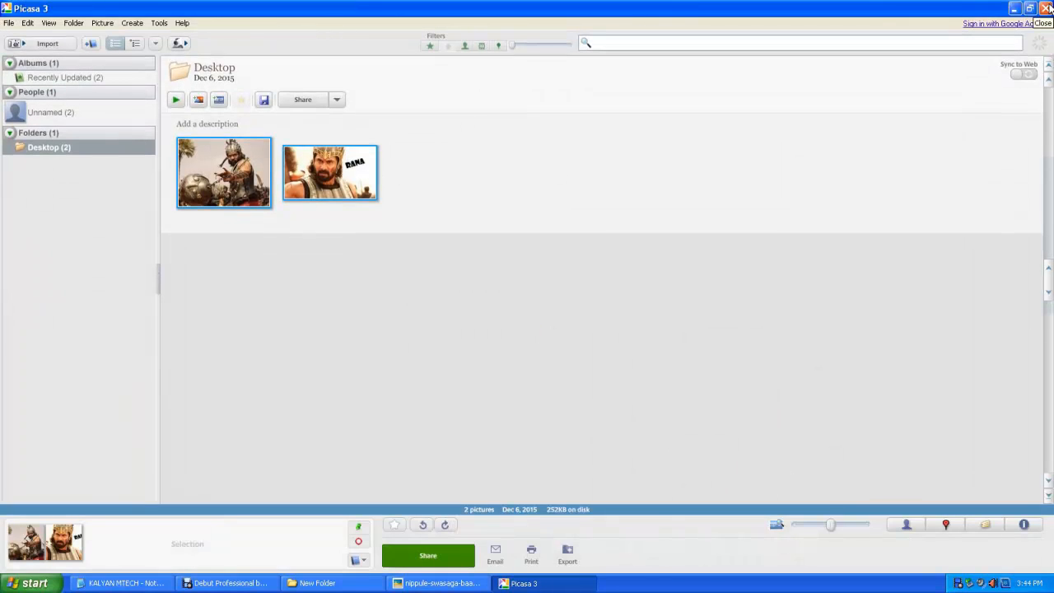
# Step: Exit Picasa 3 and close the Picasa Photo Viewer window showing the warrior portrait
pyautogui.click(1049, 9)
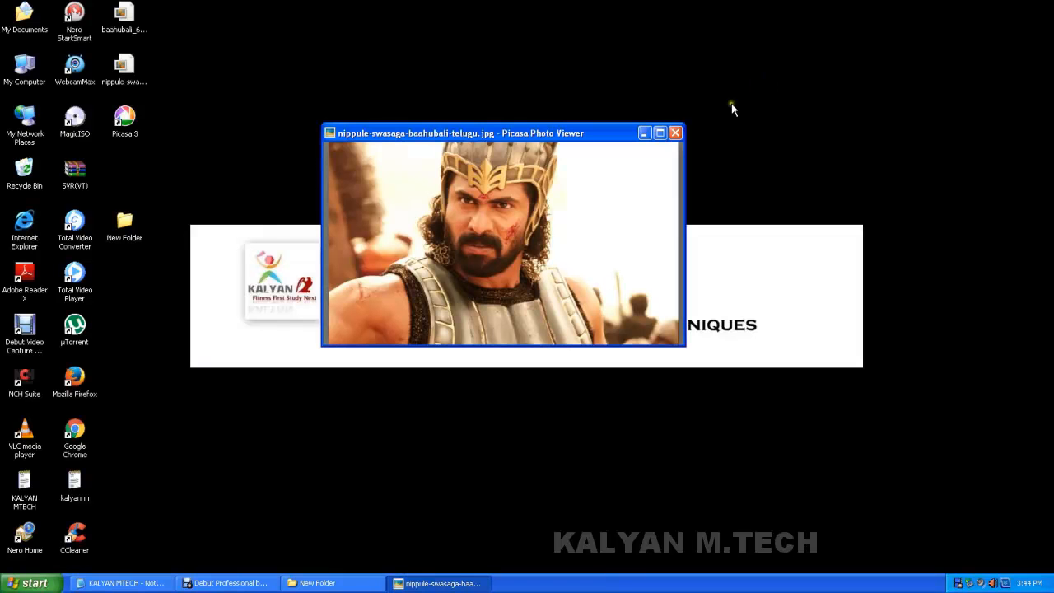
pyautogui.click(675, 133)
pyautogui.rightClick(329, 142)
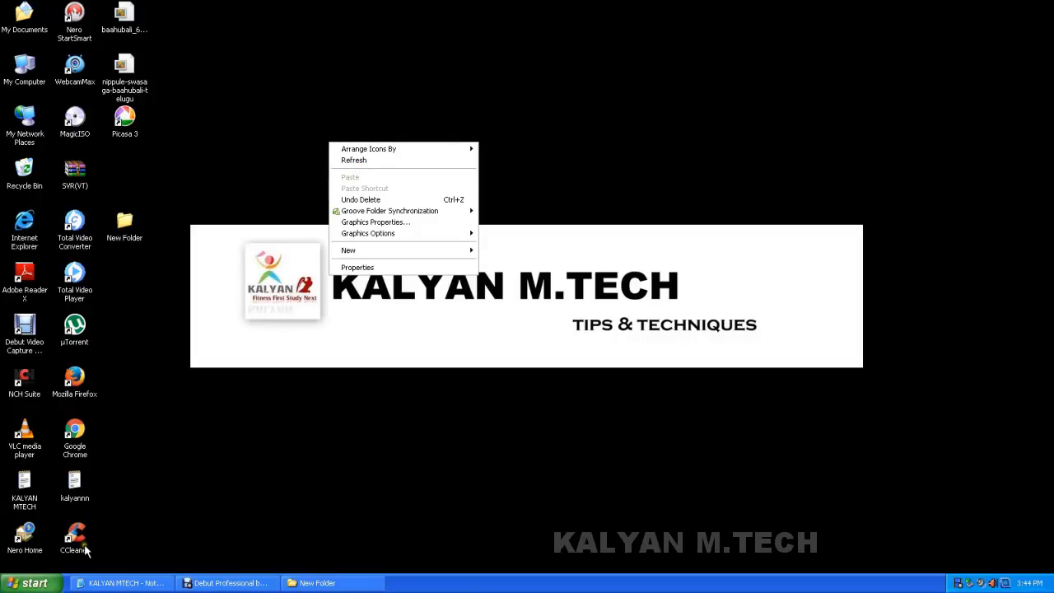
# Step: Switch to the Notepad note with the Picasa tutorial title, view it and minimize it
pyautogui.click(119, 582)
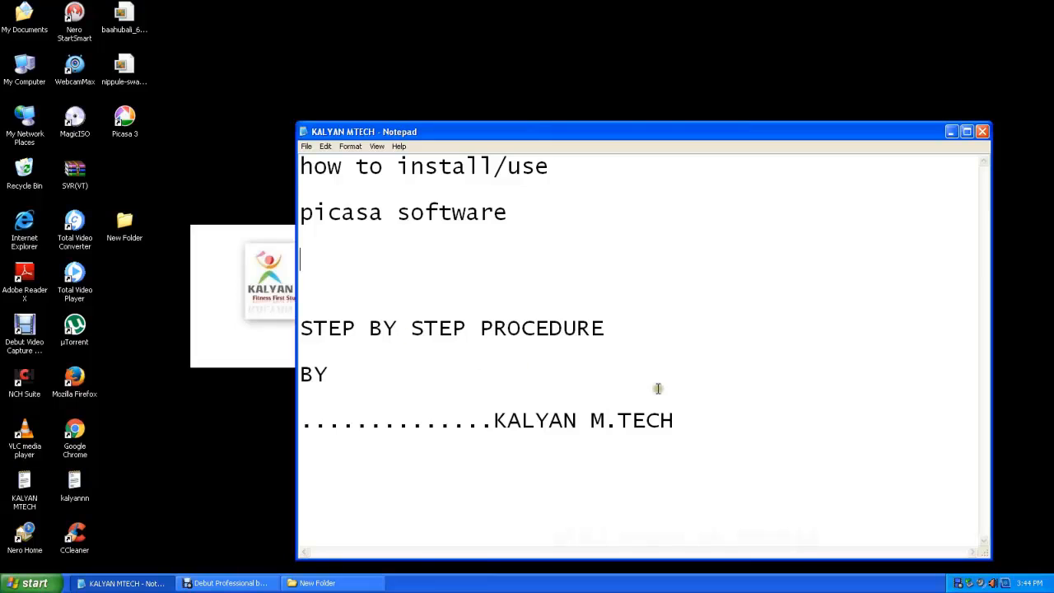
pyautogui.click(951, 132)
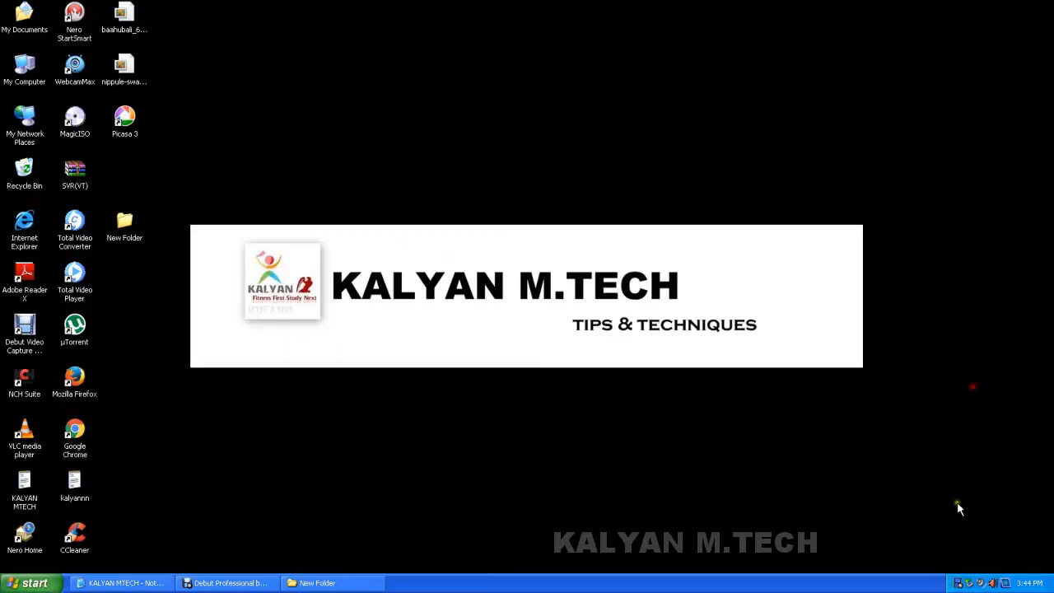